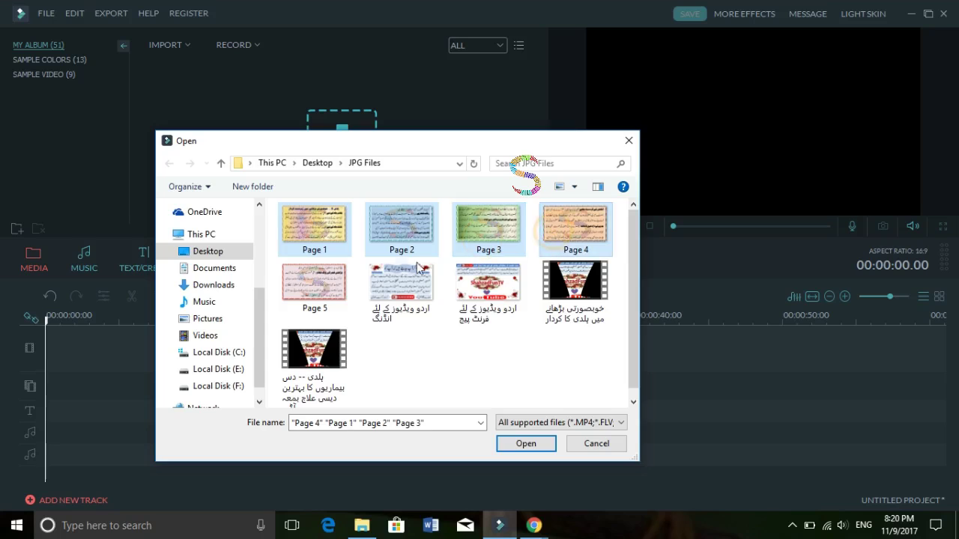
# Step: Import the Page 1 to Page 5 images and the two Urdu-titled images, and place them all on the video track
pyautogui.keyDown('ctrl'); pyautogui.click(303, 293); pyautogui.keyUp('ctrl')
pyautogui.keyDown('ctrl'); pyautogui.click(377, 299); pyautogui.keyUp('ctrl')
pyautogui.keyDown('ctrl'); pyautogui.click(478, 303); pyautogui.keyUp('ctrl')
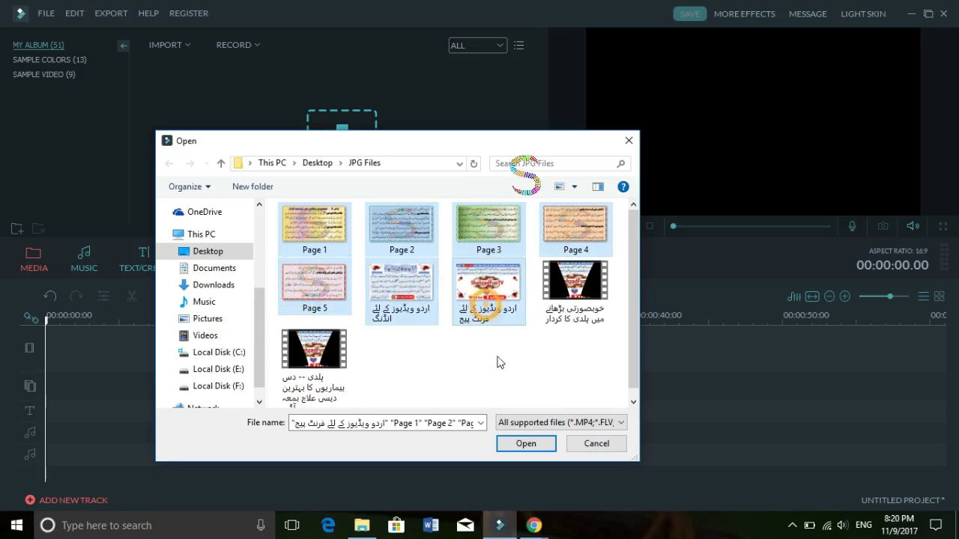
pyautogui.click(524, 444)
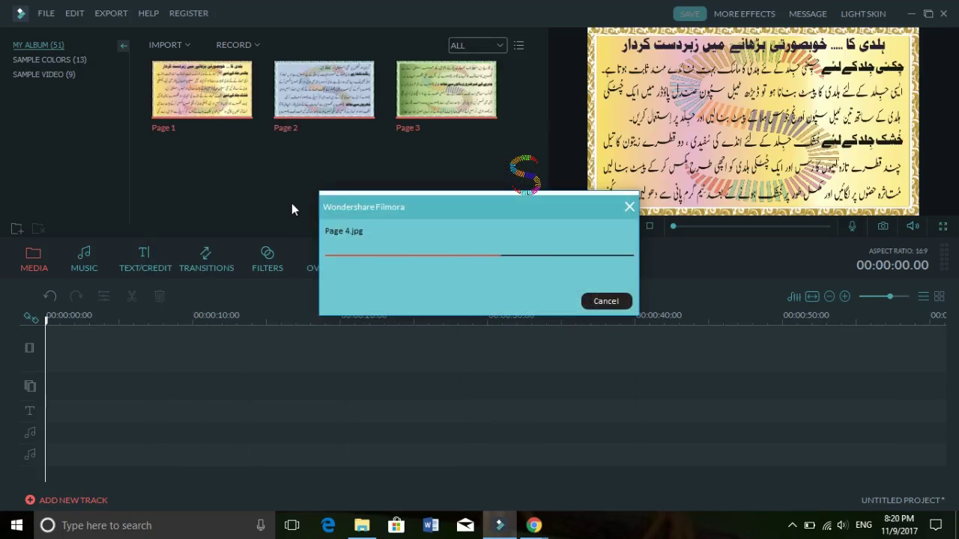
pyautogui.moveTo(344, 107); pyautogui.dragTo(184, 349)
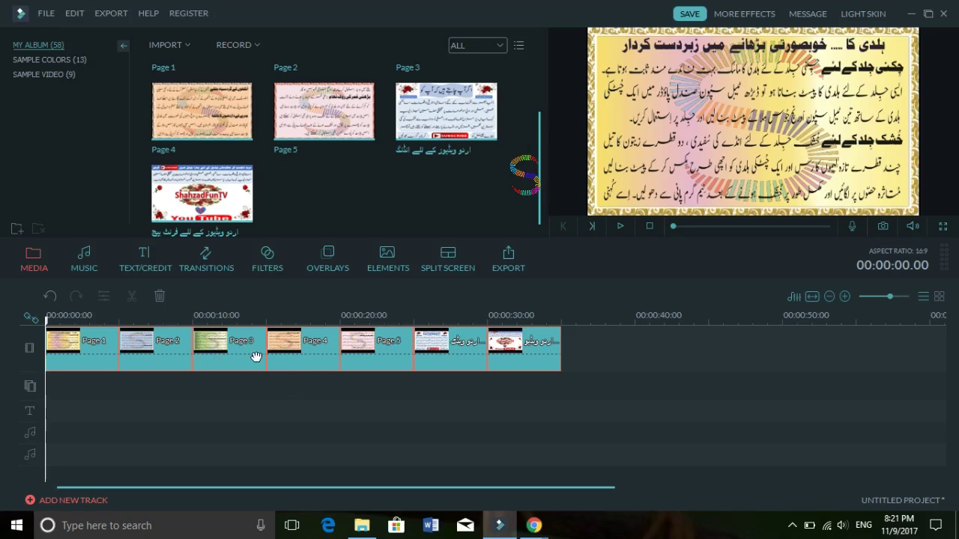
# Step: Move the playhead to the start of the Page 5 clip and display the Elements library
pyautogui.click(374, 364)
pyautogui.click(387, 438)
pyautogui.click(375, 253)
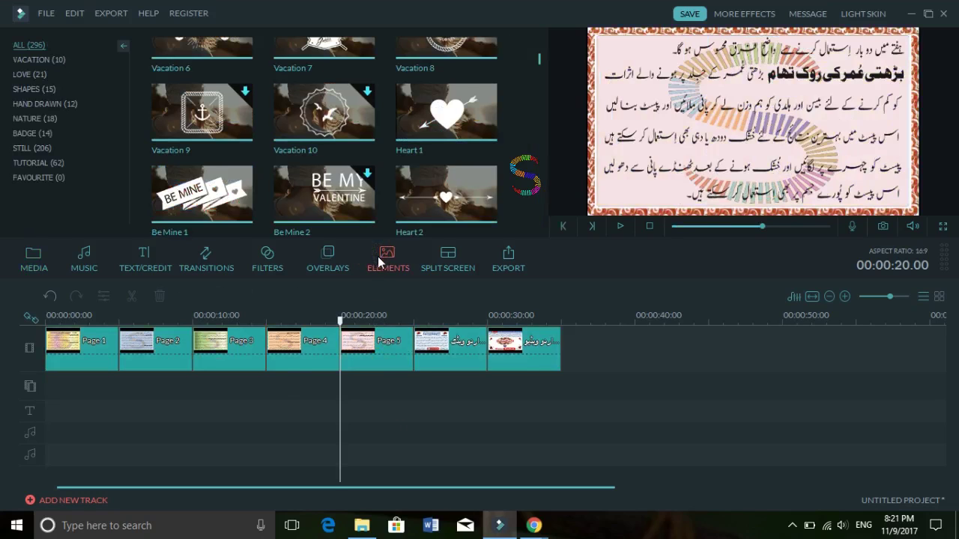
# Step: Preview the page images and the closing channel image on the video track one by one
pyautogui.click(282, 359)
pyautogui.click(233, 360)
pyautogui.click(160, 341)
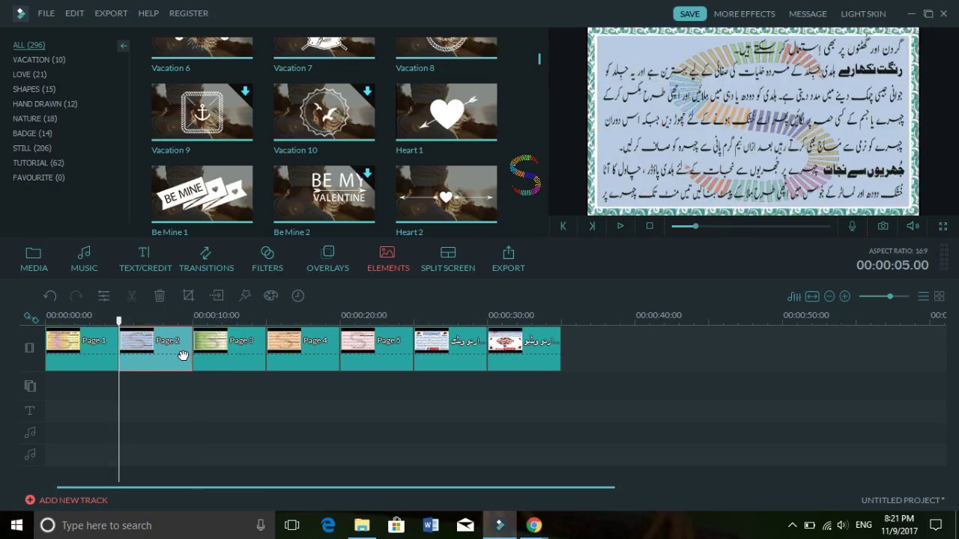
pyautogui.click(218, 355)
pyautogui.click(285, 362)
pyautogui.click(367, 358)
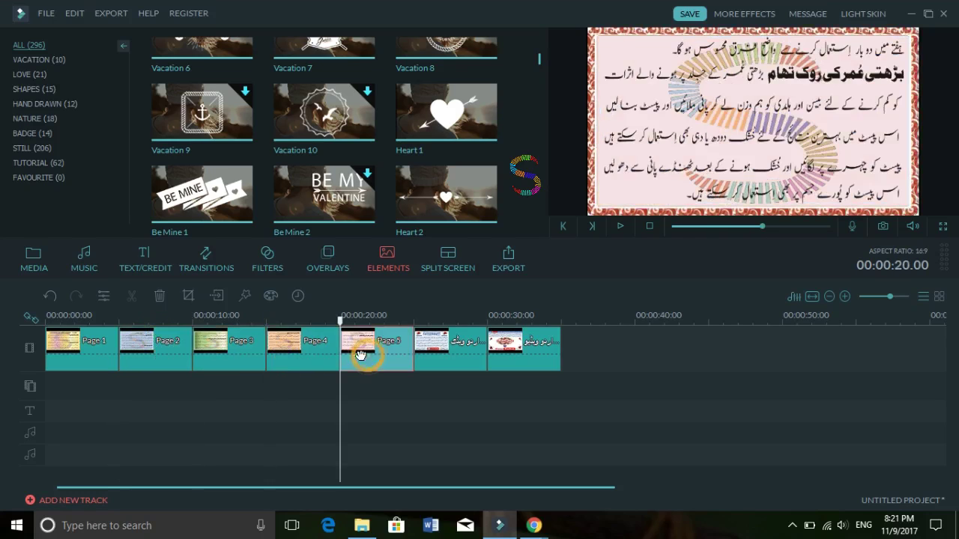
pyautogui.click(278, 354)
pyautogui.click(212, 349)
pyautogui.click(167, 345)
pyautogui.click(78, 344)
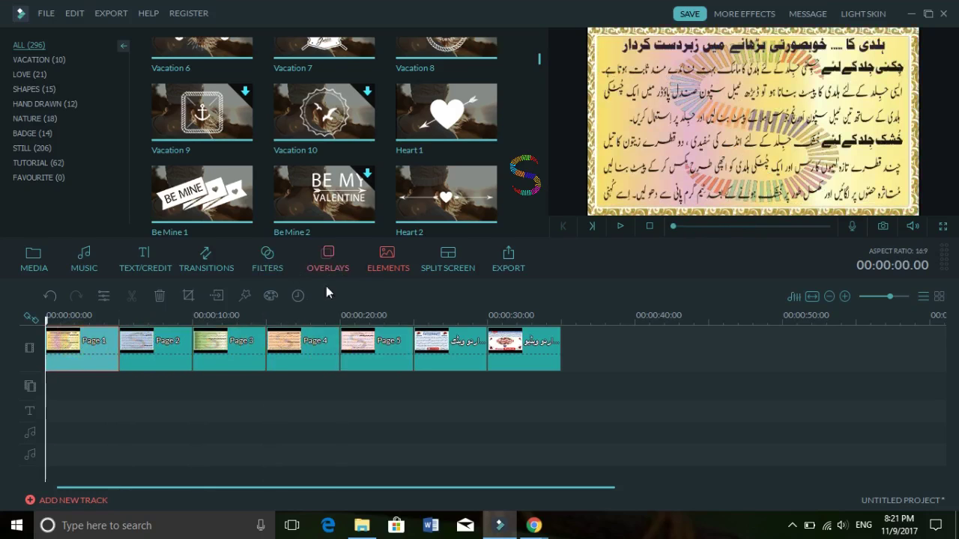
pyautogui.click(217, 350)
pyautogui.click(172, 352)
pyautogui.click(259, 356)
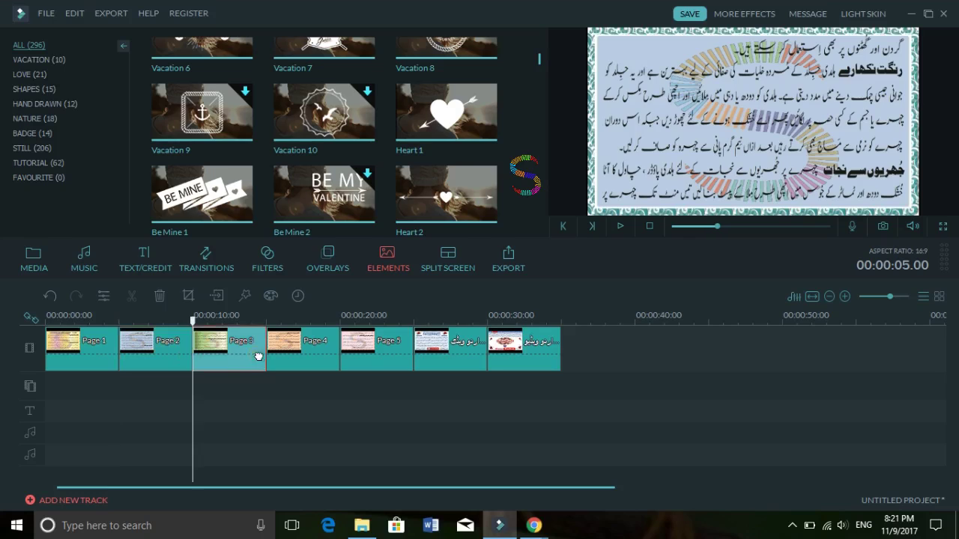
pyautogui.click(300, 353)
pyautogui.click(377, 366)
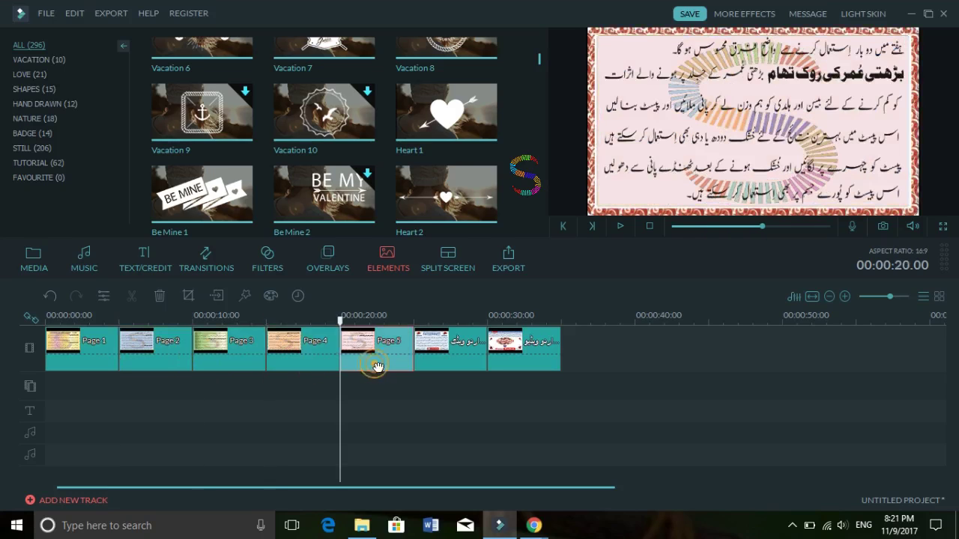
pyautogui.click(475, 354)
pyautogui.click(491, 353)
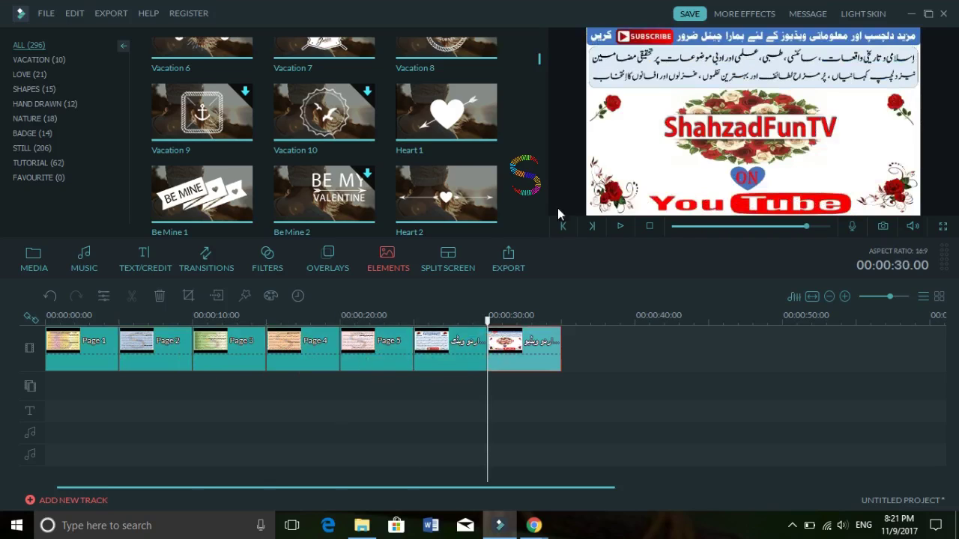
# Step: Add the Vacation 5 element to the overlay track at the start of the Page 4 clip
pyautogui.click(540, 60)
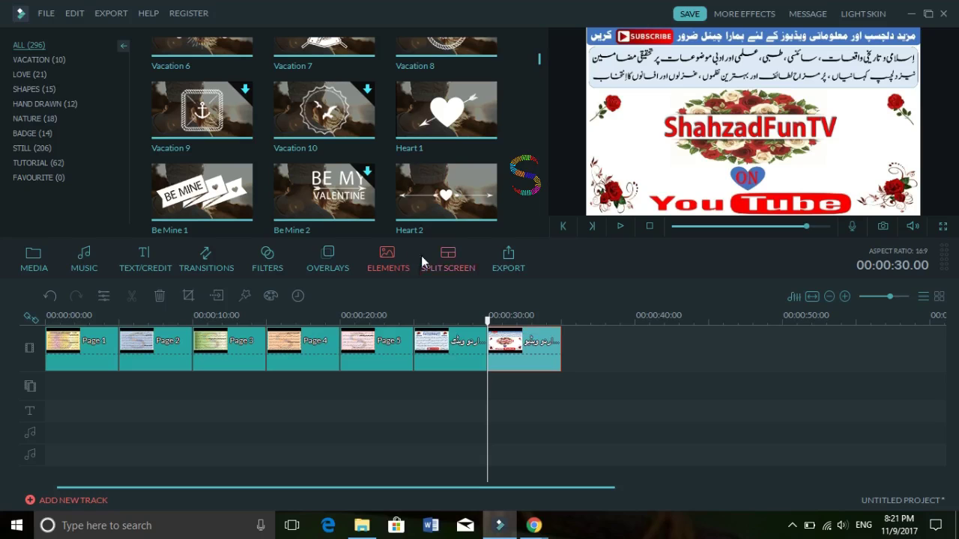
pyautogui.moveTo(535, 65); pyautogui.dragTo(544, 60)
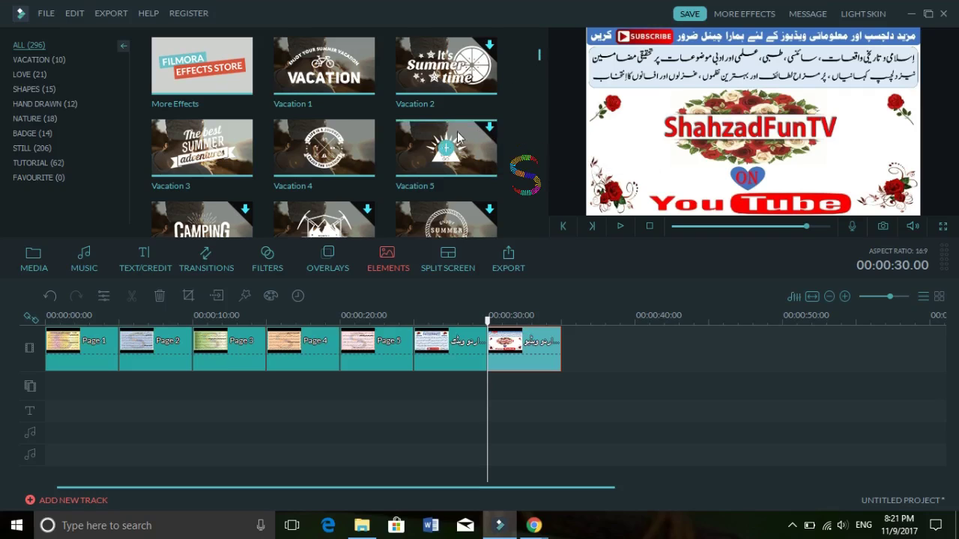
pyautogui.click(437, 359)
pyautogui.click(303, 343)
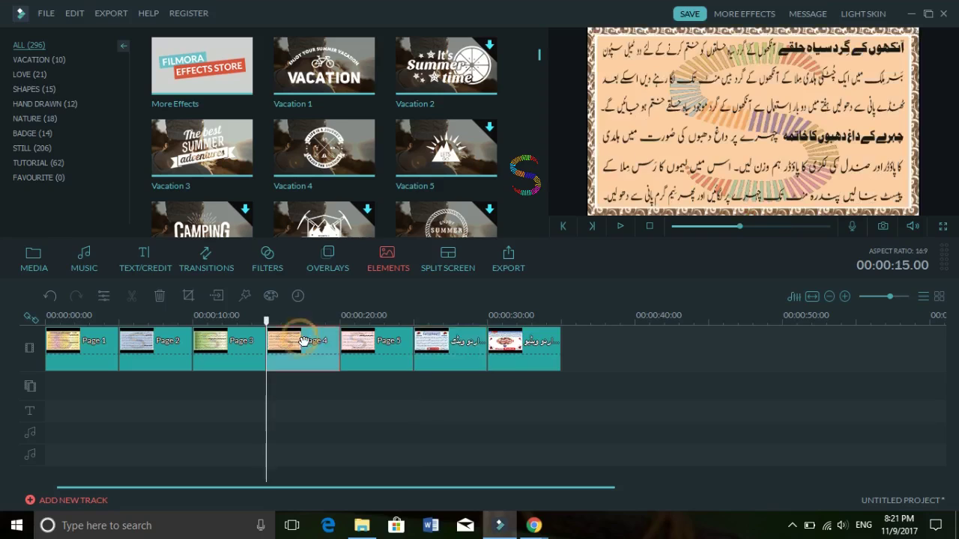
pyautogui.click(446, 151)
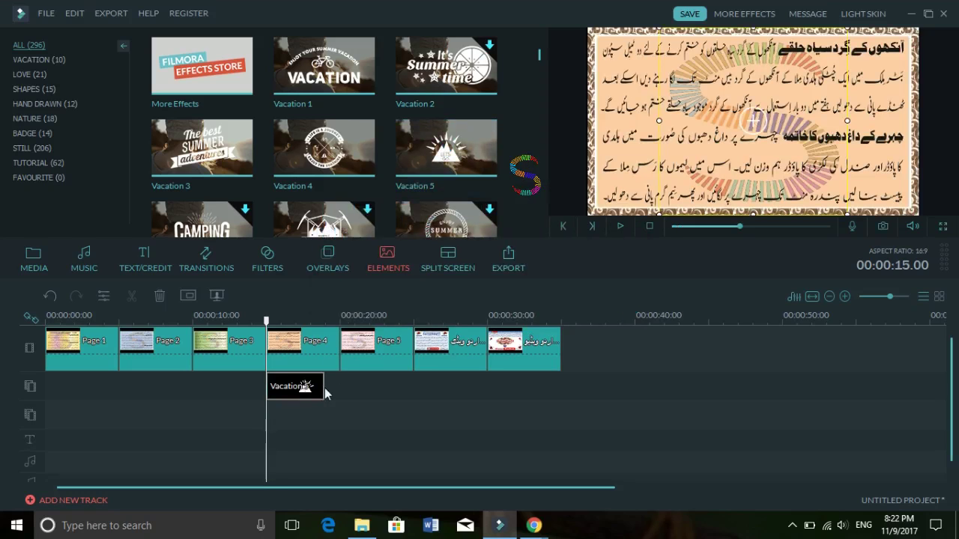
pyautogui.moveTo(444, 149)
# Step: Play back the Vacation 5 element over the Page 4 clip
pyautogui.click(620, 227)
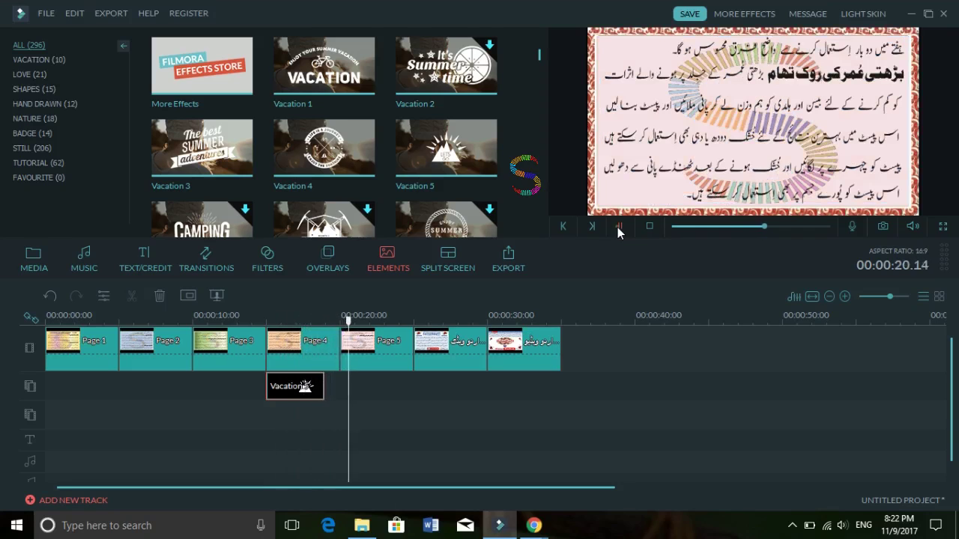
pyautogui.click(618, 228)
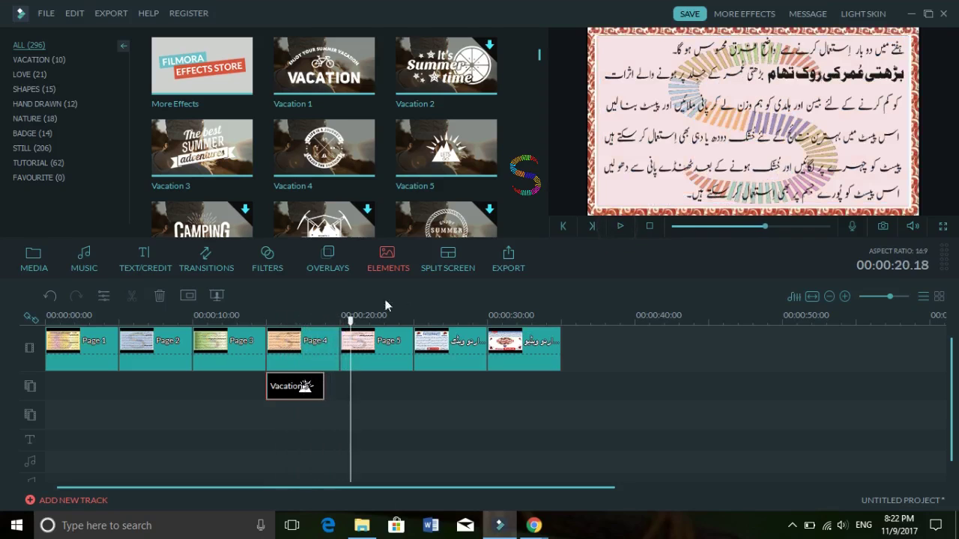
pyautogui.doubleClick(304, 378)
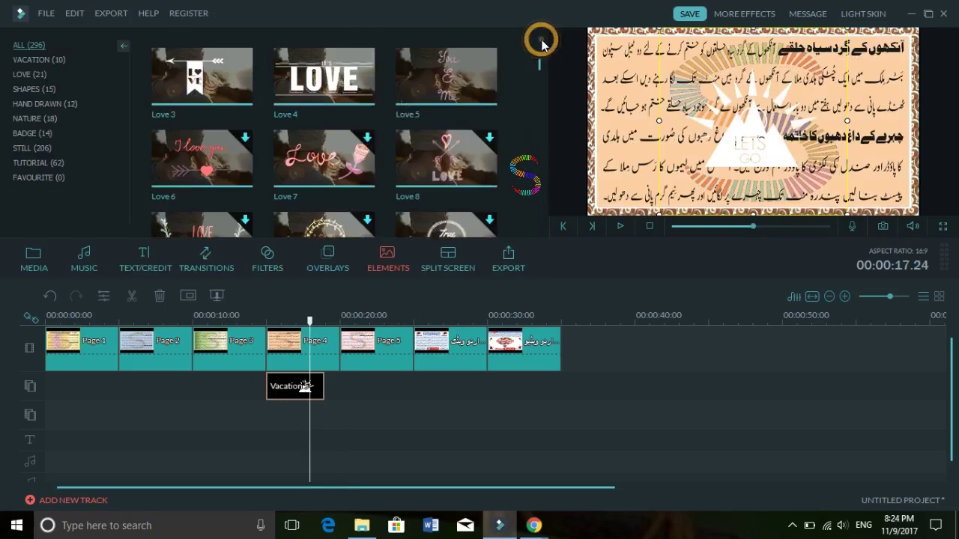
# Step: Add the Heart 1 element to the overlay track at the start of the Page 3 clip
pyautogui.scroll(5, 542, 41)
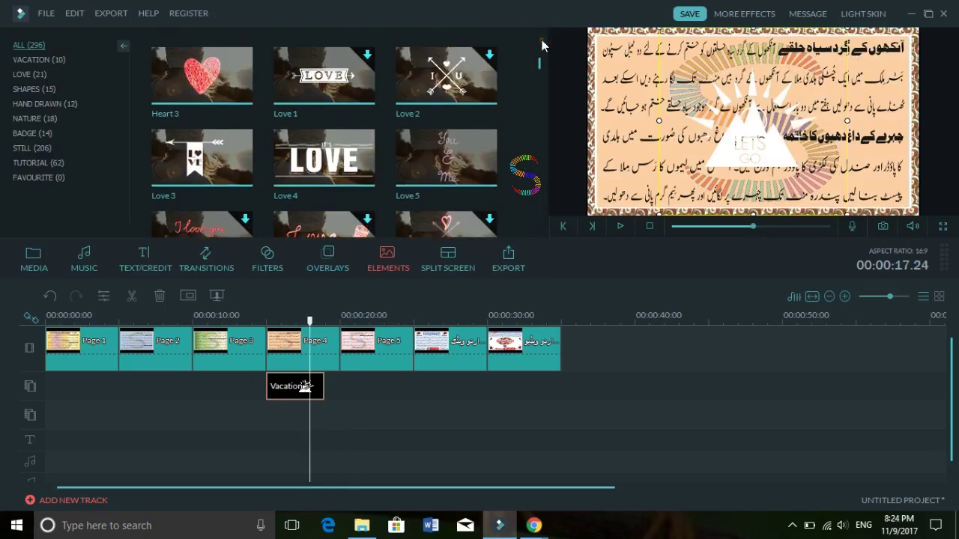
pyautogui.scroll(2, 541, 45)
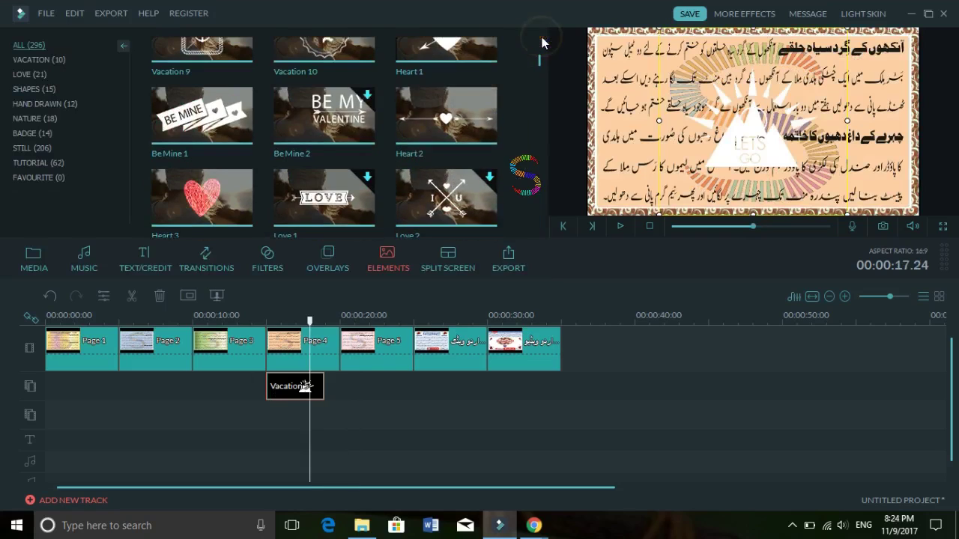
pyautogui.click(449, 78)
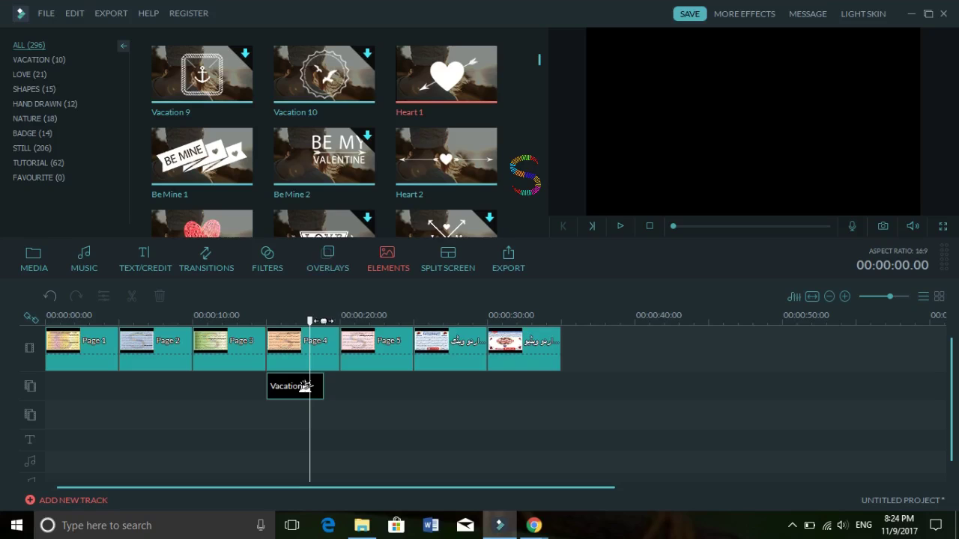
pyautogui.moveTo(310, 317); pyautogui.dragTo(197, 327)
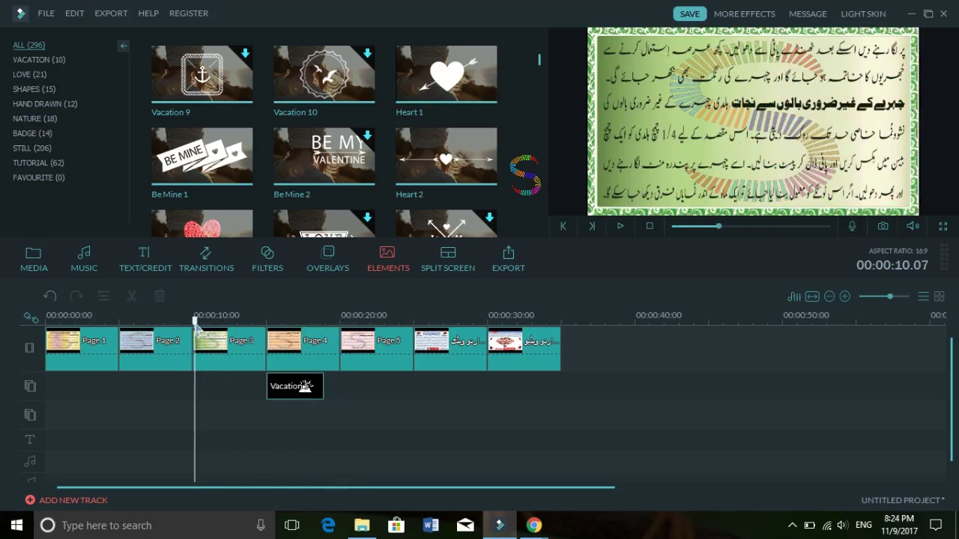
pyautogui.click(452, 80)
pyautogui.click(447, 75)
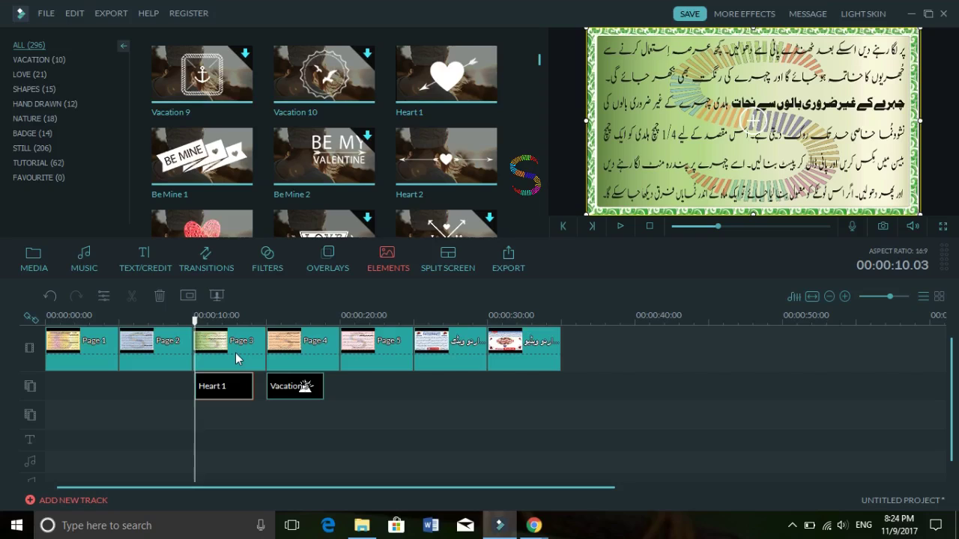
# Step: Play back the Heart 1 element over the Page 3 clip, first in the preview and again in full screen
pyautogui.click(619, 227)
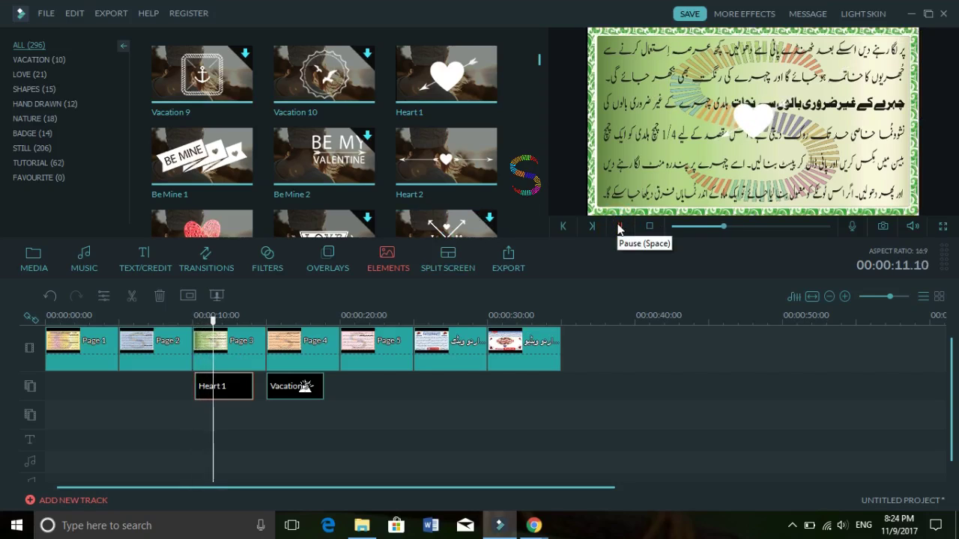
pyautogui.click(618, 226)
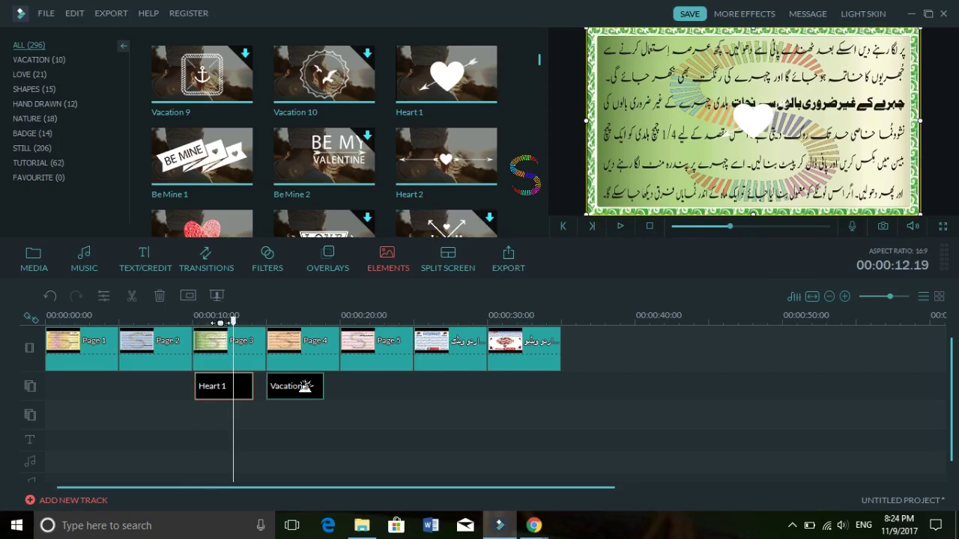
pyautogui.moveTo(238, 328); pyautogui.dragTo(200, 328)
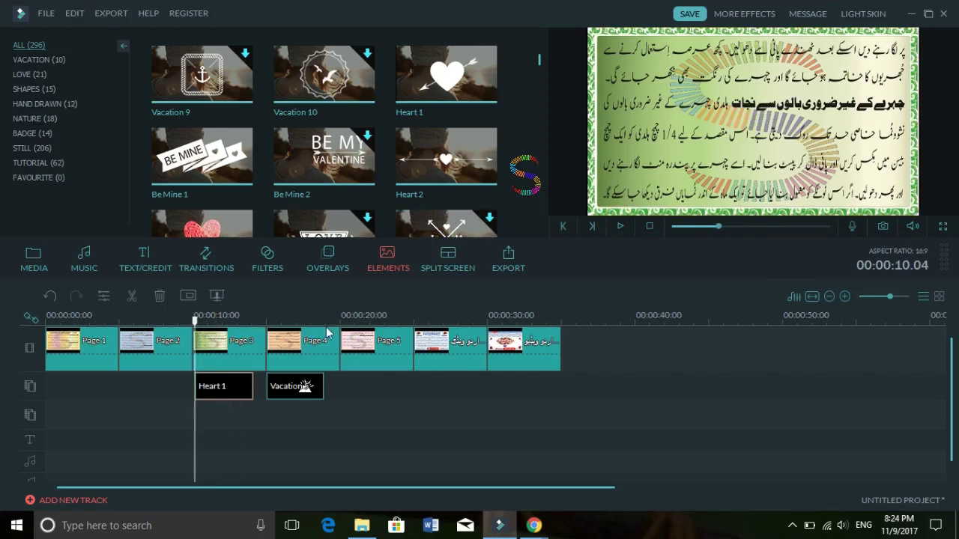
pyautogui.click(943, 226)
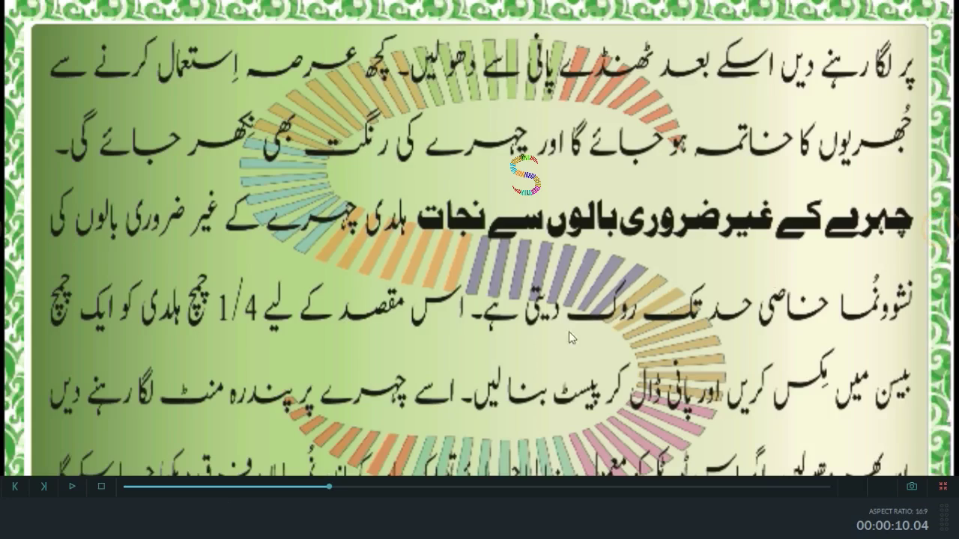
pyautogui.click(70, 489)
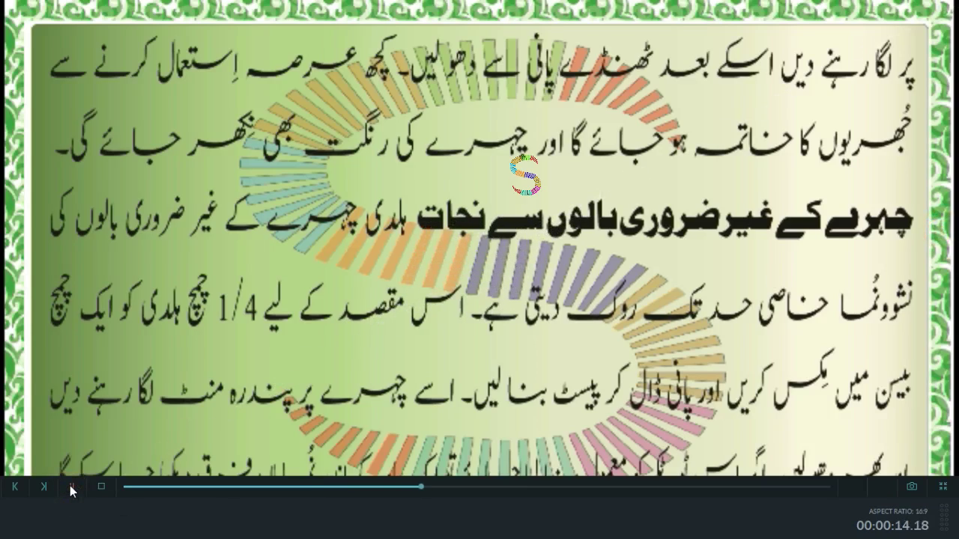
pyautogui.press('Escape')
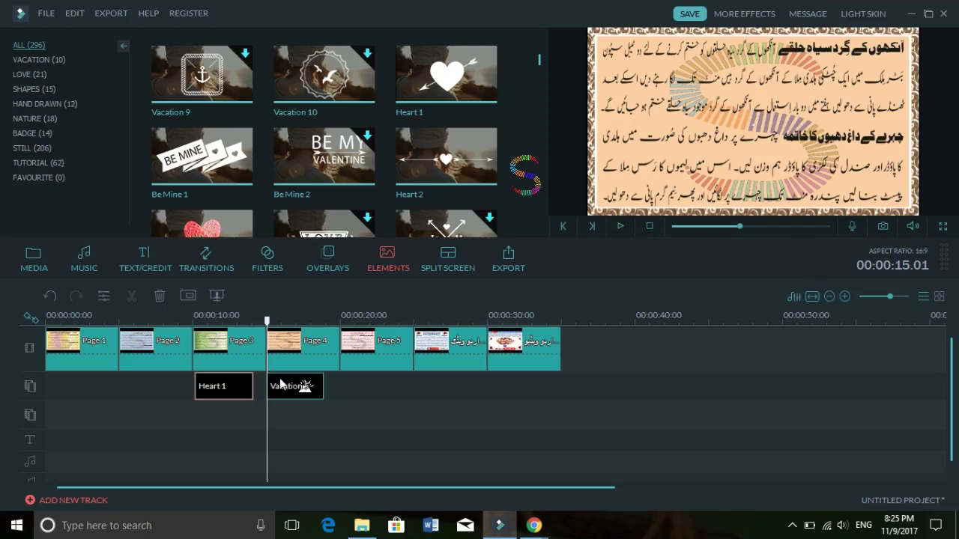
# Step: Apply the first of the three Bounce motion effects to the Heart 1 element
pyautogui.doubleClick(234, 388)
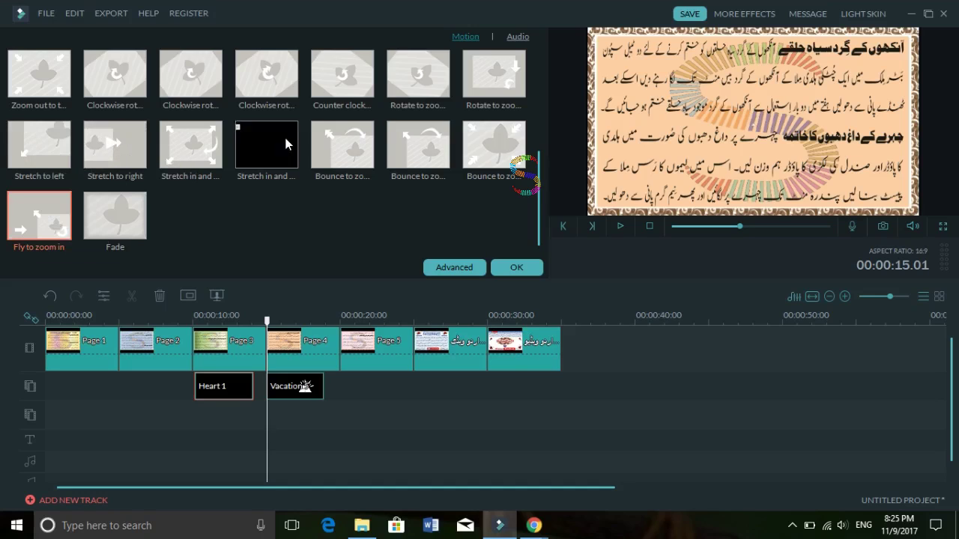
pyautogui.click(328, 162)
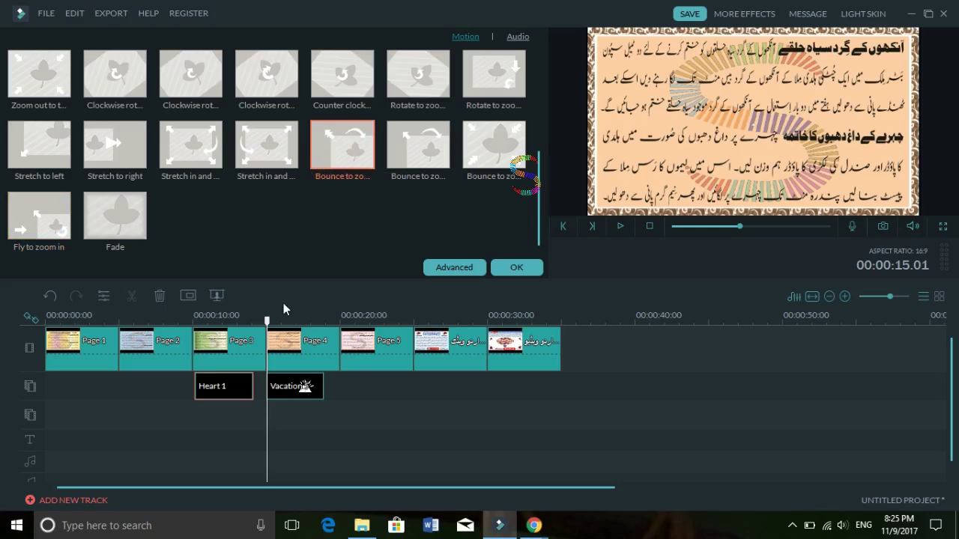
pyautogui.click(513, 267)
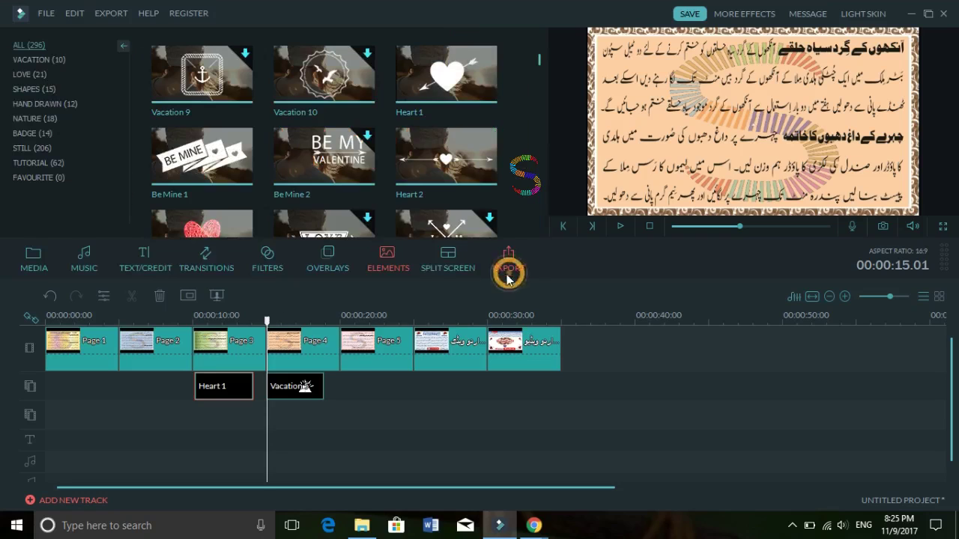
# Step: Open the advanced PIP settings of the Heart 1 element and enable the chroma key option that makes parts of the clip transparent
pyautogui.moveTo(264, 323); pyautogui.dragTo(199, 323)
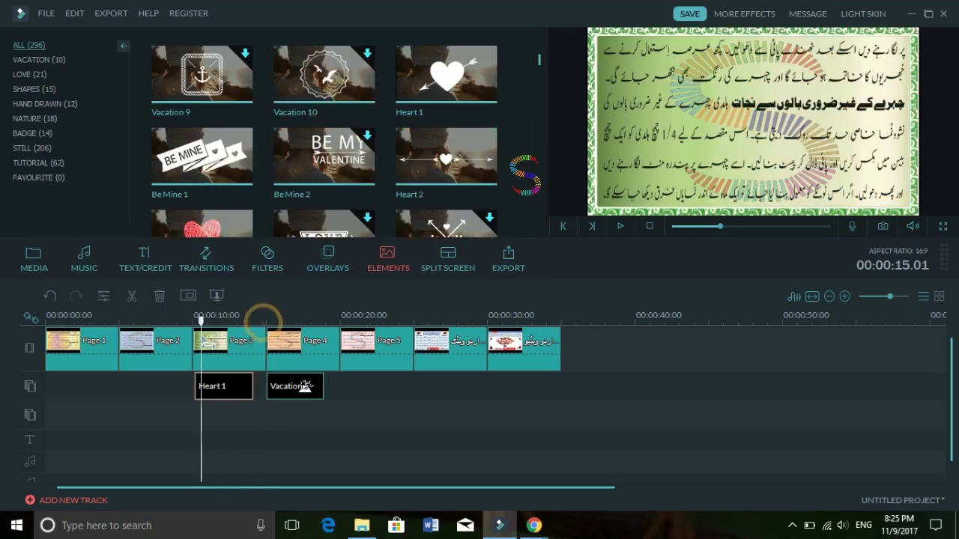
pyautogui.doubleClick(227, 386)
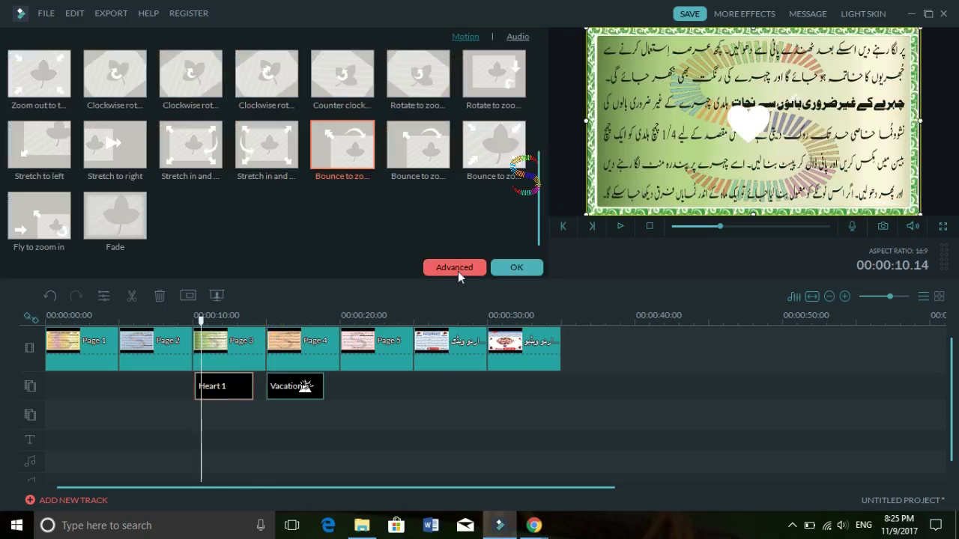
pyautogui.click(457, 270)
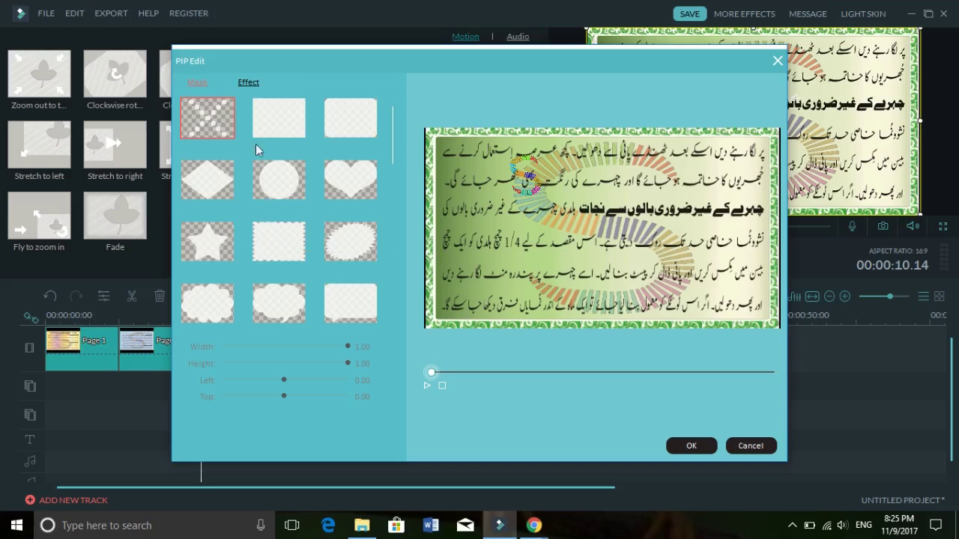
pyautogui.click(256, 82)
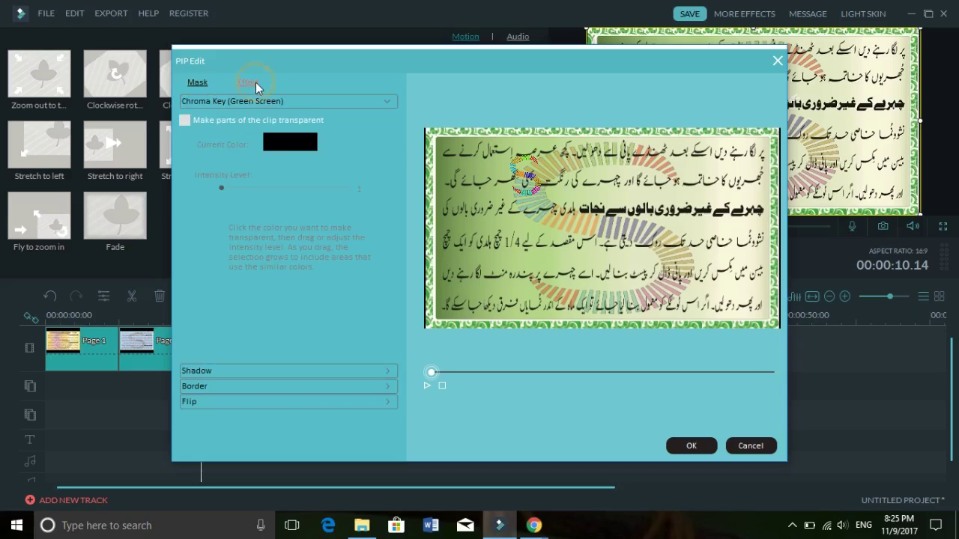
pyautogui.click(209, 122)
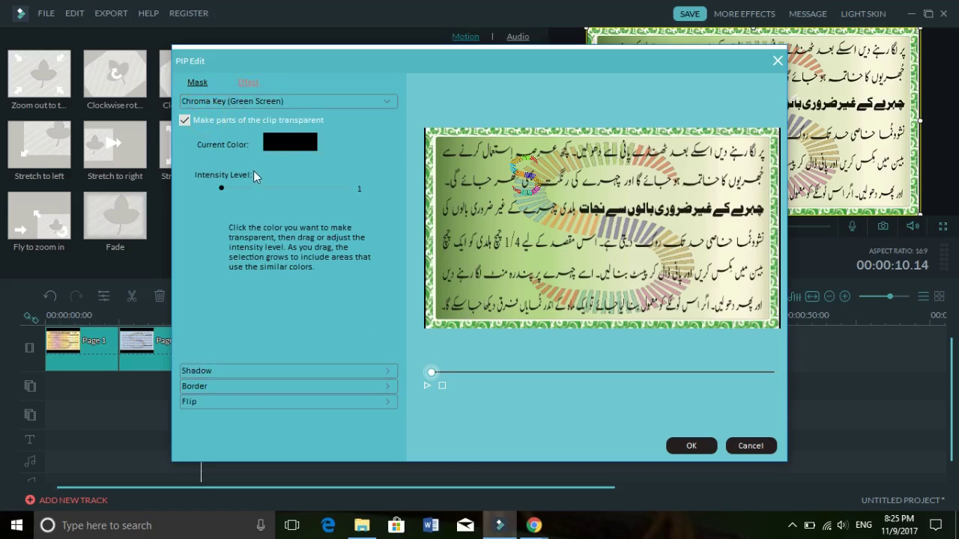
# Step: Apply a shadow to the Heart 1 element and set the shadow color to bright green
pyautogui.click(232, 373)
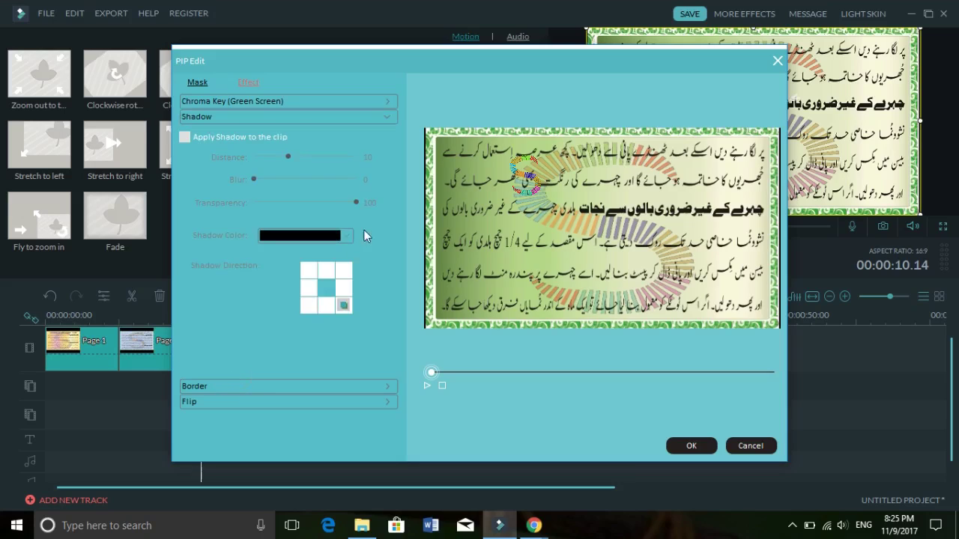
pyautogui.click(202, 138)
pyautogui.click(290, 239)
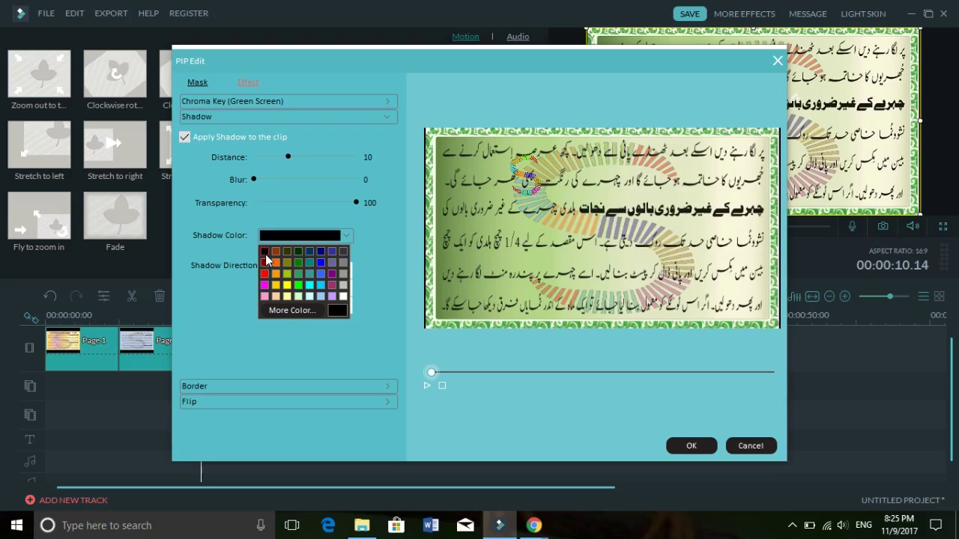
pyautogui.click(265, 254)
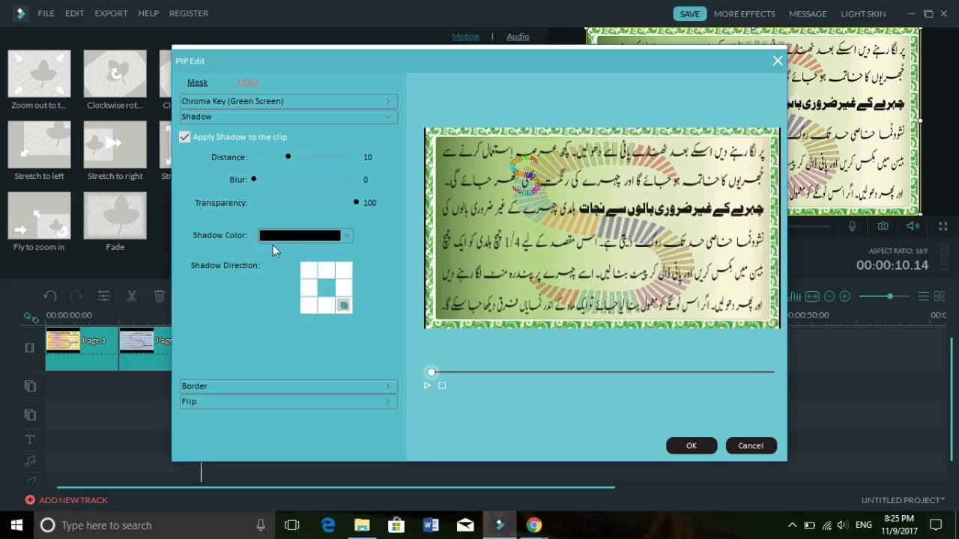
pyautogui.click(279, 237)
pyautogui.click(294, 291)
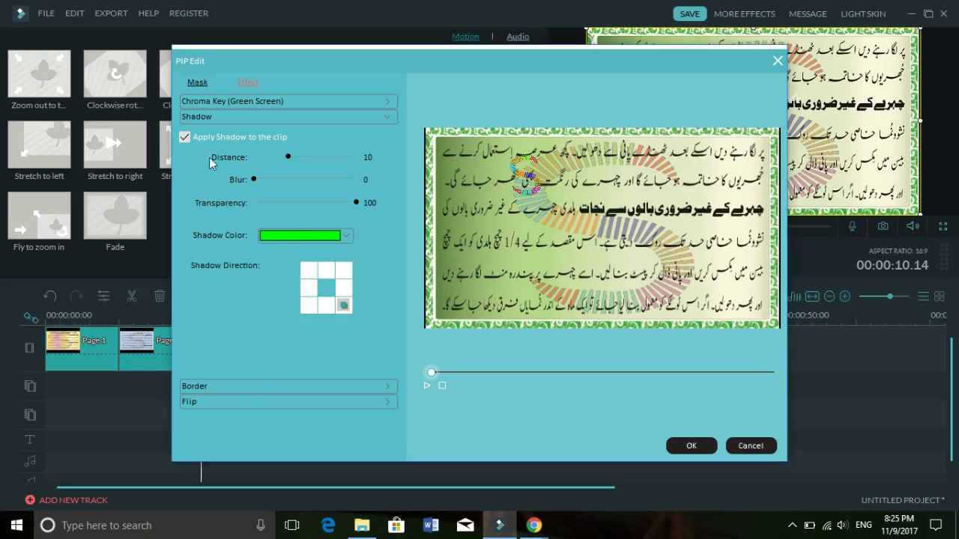
pyautogui.click(290, 235)
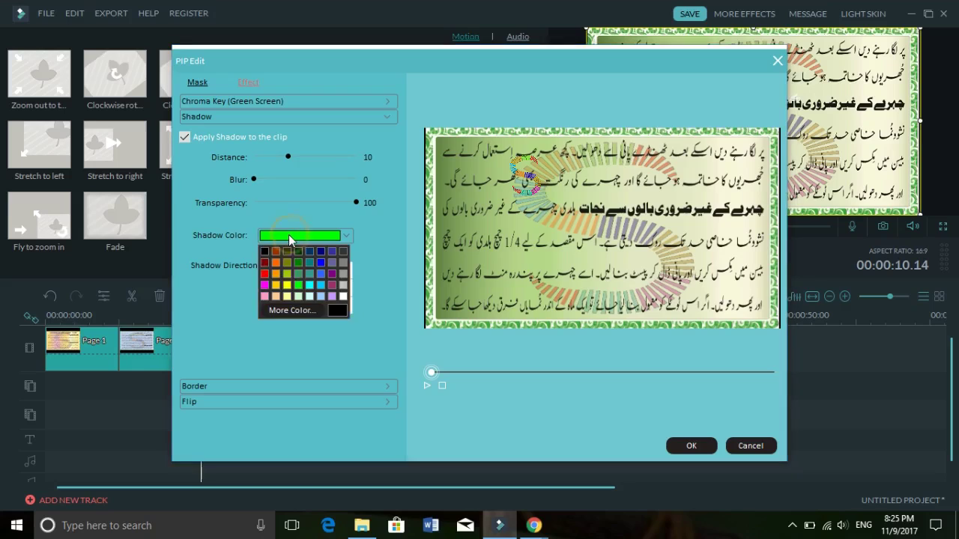
pyautogui.click(288, 235)
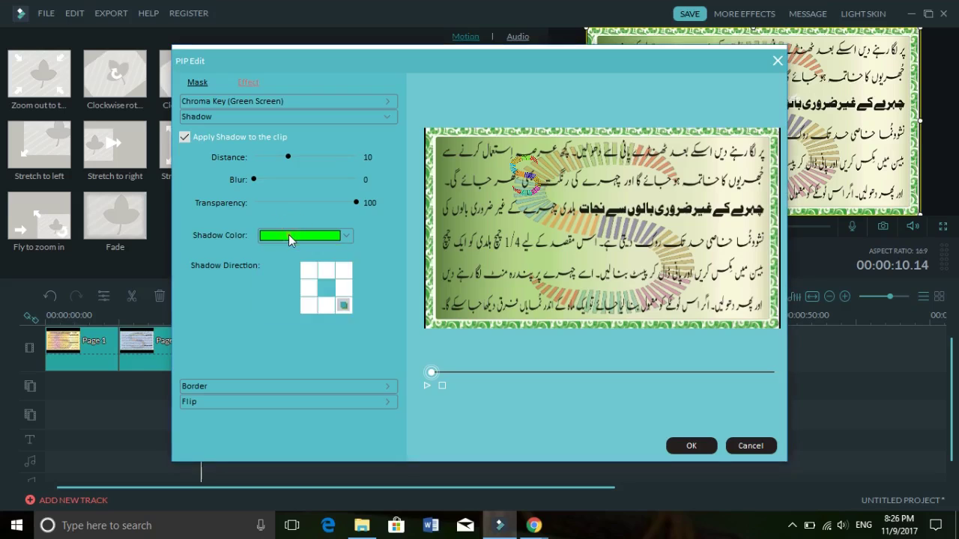
# Step: Apply a border to the Heart 1 element with red as both the start and end gradient color
pyautogui.click(233, 390)
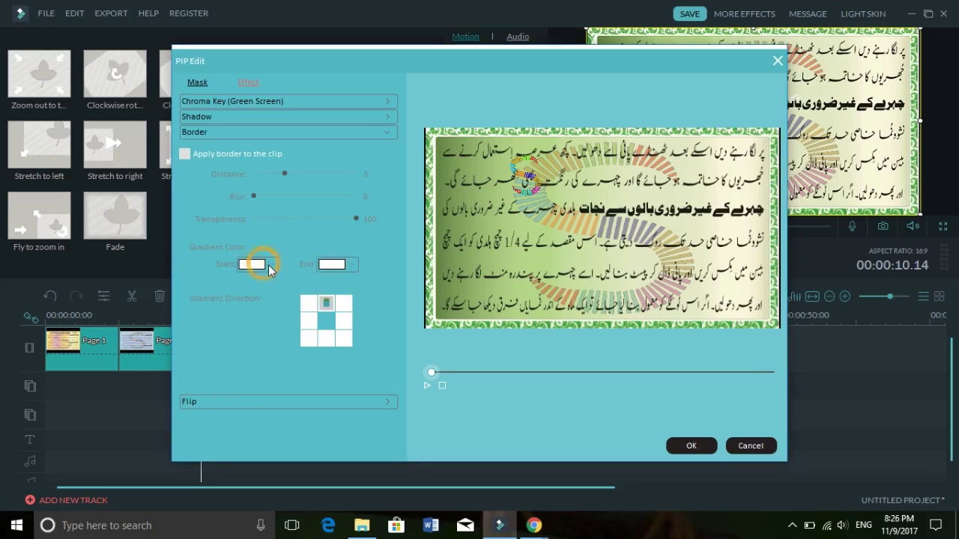
pyautogui.click(203, 156)
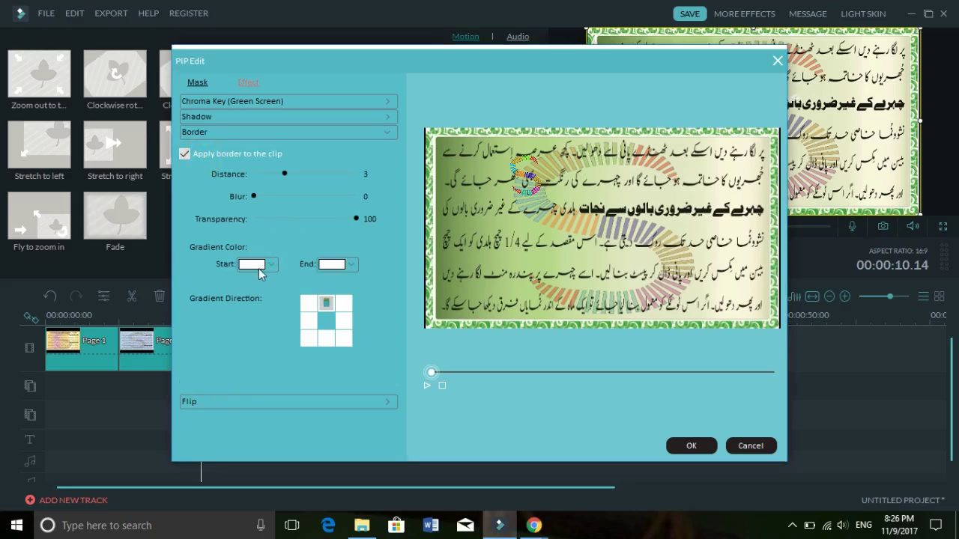
pyautogui.click(258, 264)
pyautogui.click(246, 304)
pyautogui.click(334, 265)
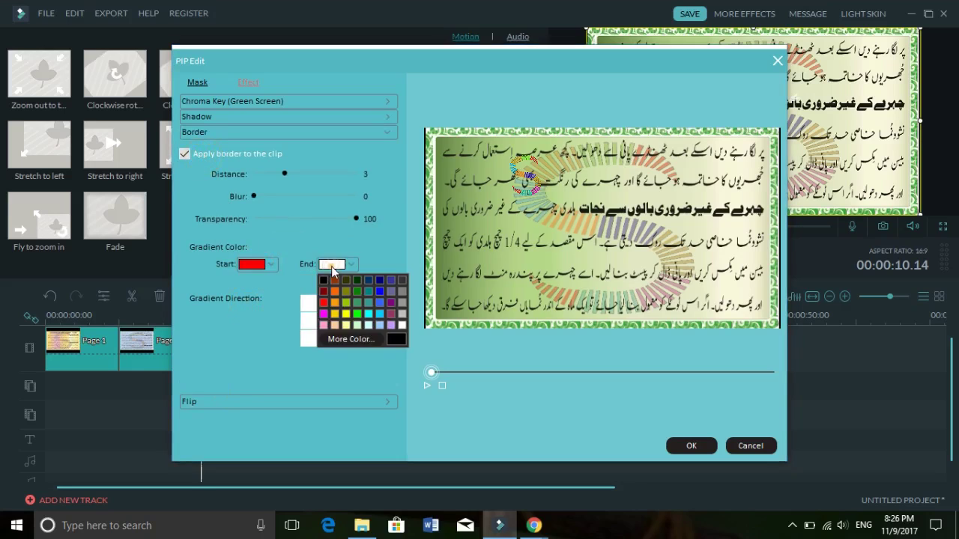
pyautogui.click(323, 304)
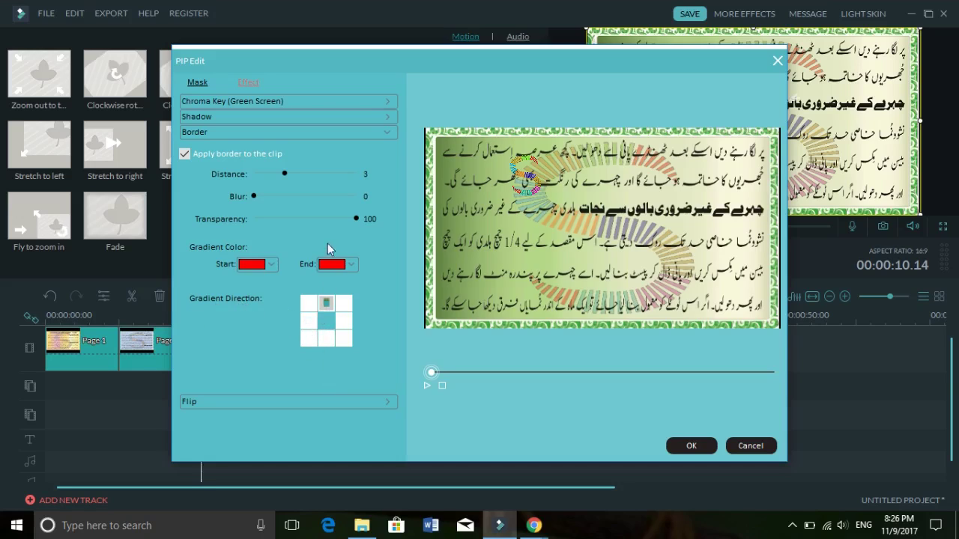
# Step: Set the border's distance to 4 and its gradient direction to the lower-left corner, and confirm the Heart 1 element's settings
pyautogui.click(328, 304)
pyautogui.click(312, 340)
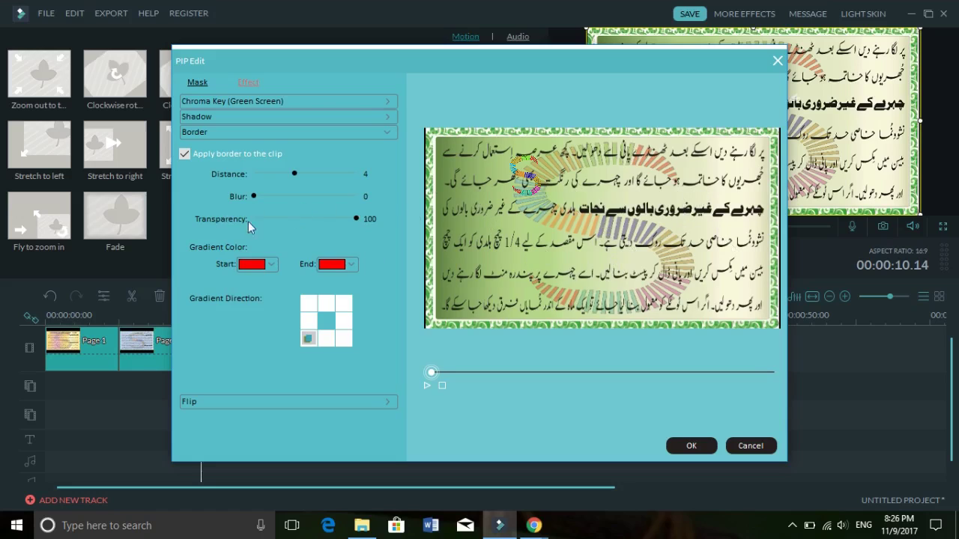
pyautogui.moveTo(357, 218); pyautogui.dragTo(385, 222)
pyautogui.click(688, 446)
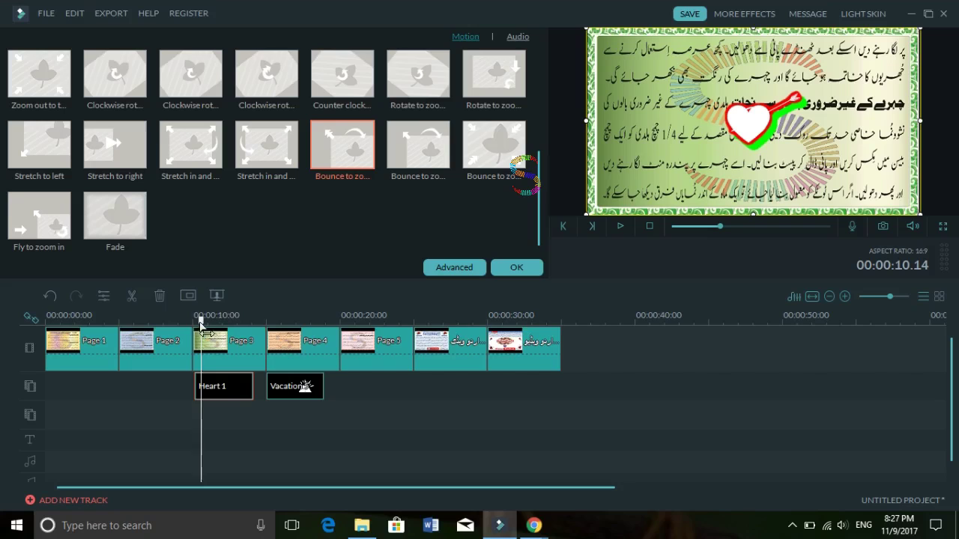
pyautogui.moveTo(200, 321); pyautogui.dragTo(196, 321)
pyautogui.click(514, 270)
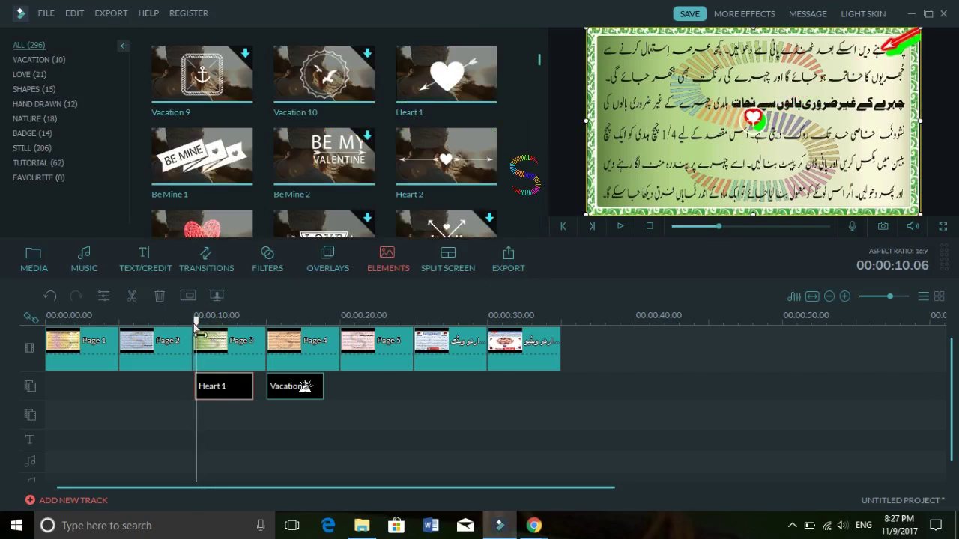
# Step: Play back the Heart 1 and Vacation 5 elements in full screen, starting just before the Page 3 clip
pyautogui.moveTo(196, 321); pyautogui.dragTo(190, 321)
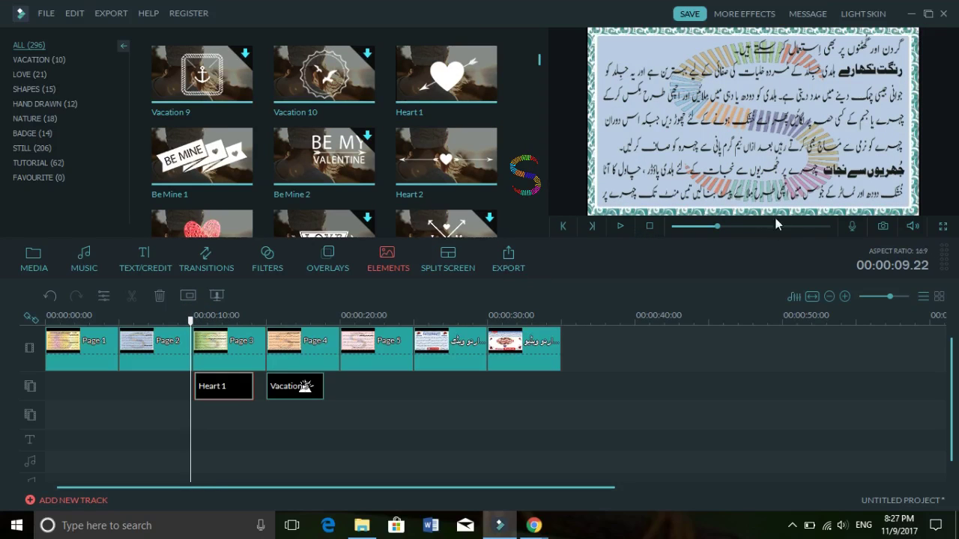
pyautogui.click(943, 225)
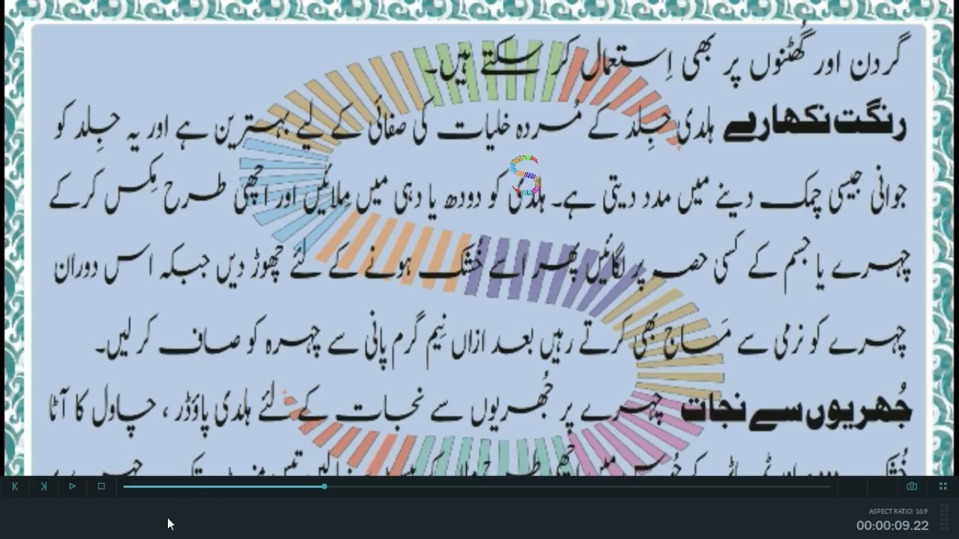
pyautogui.click(72, 486)
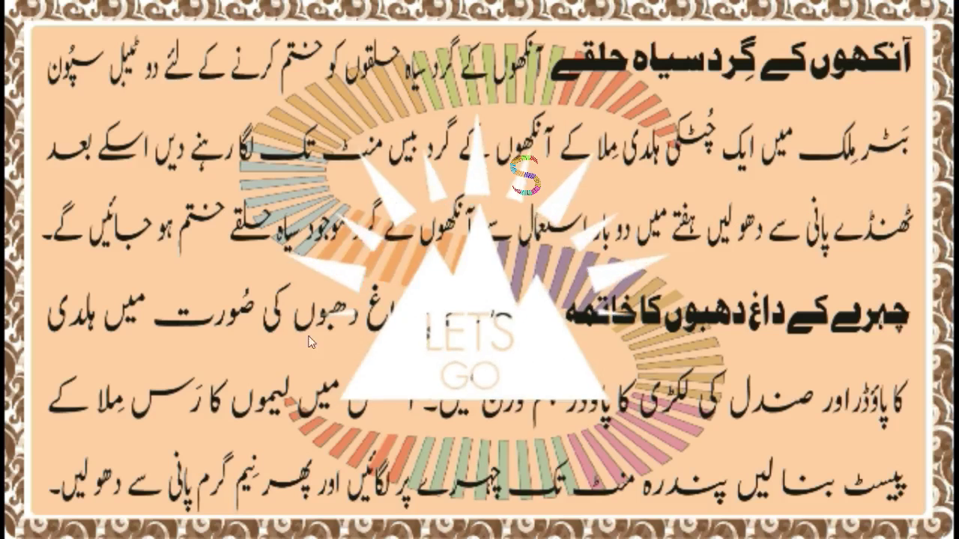
pyautogui.press('Escape')
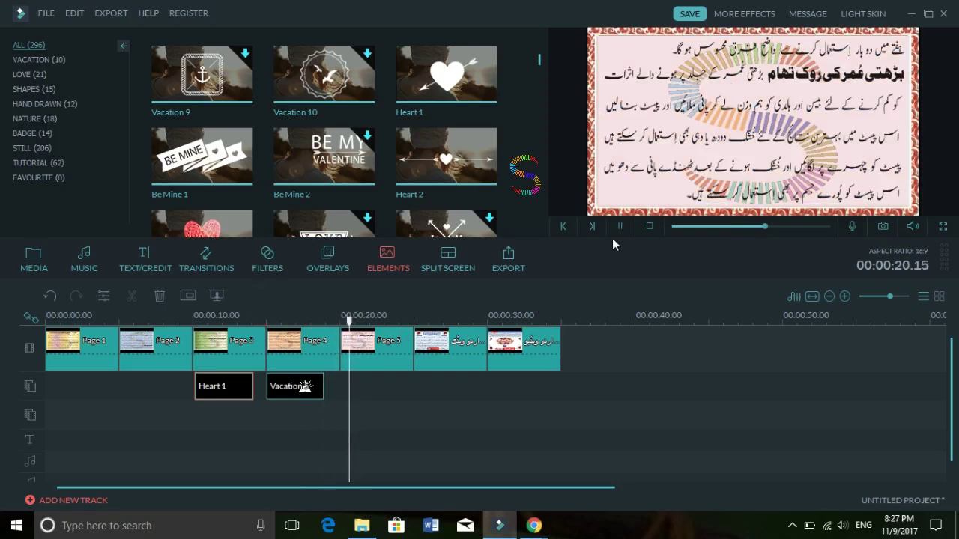
pyautogui.click(618, 228)
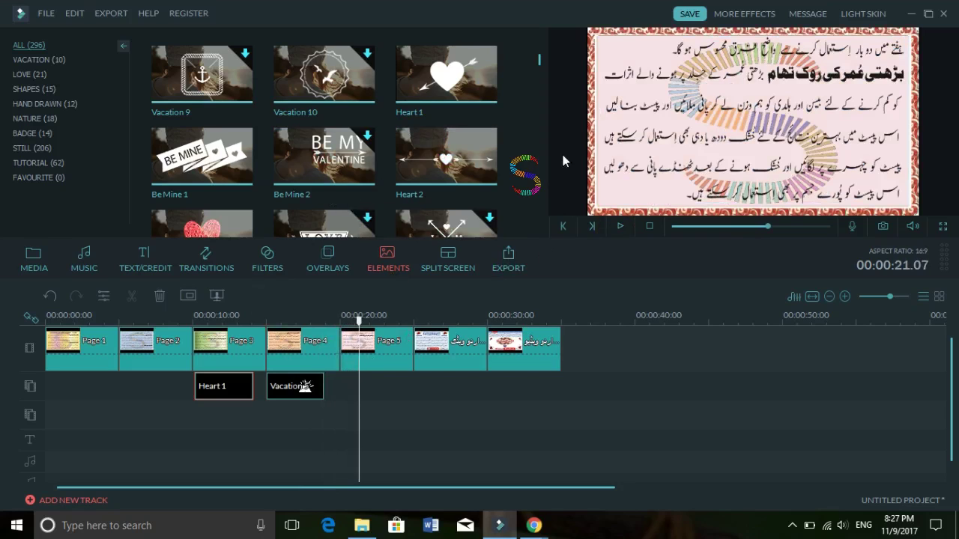
# Step: Review the mask and effect options in the Heart 1 element's PIP settings without changing them
pyautogui.scroll(3, 543, 64)
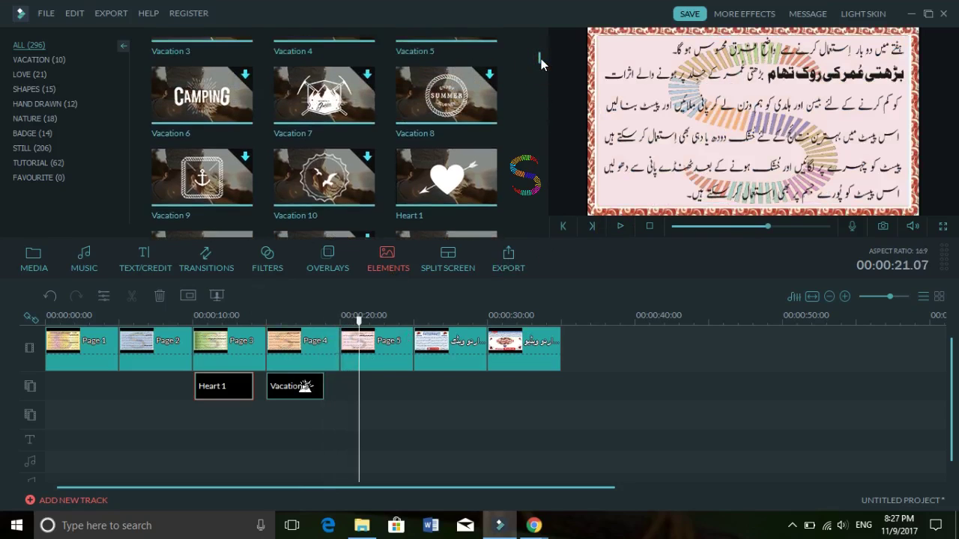
pyautogui.click(188, 297)
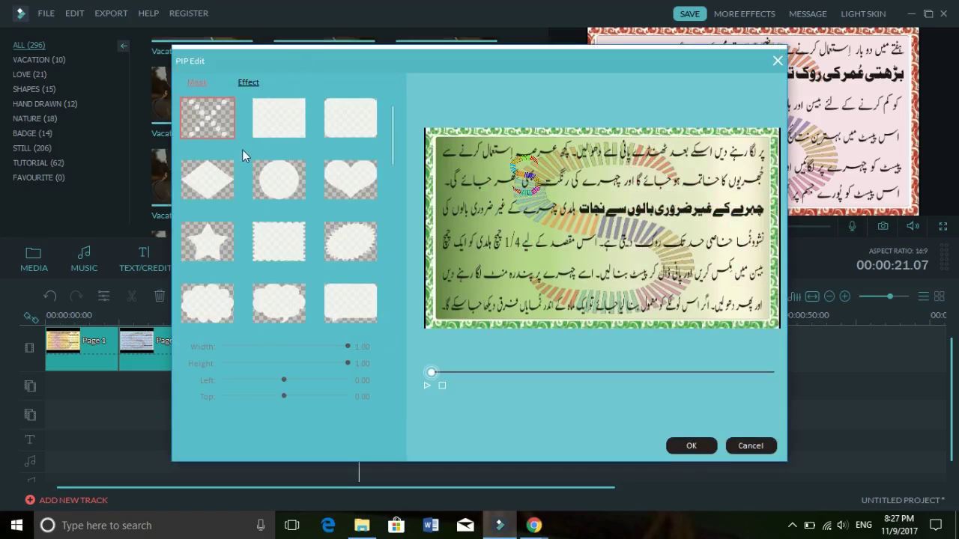
pyautogui.click(253, 82)
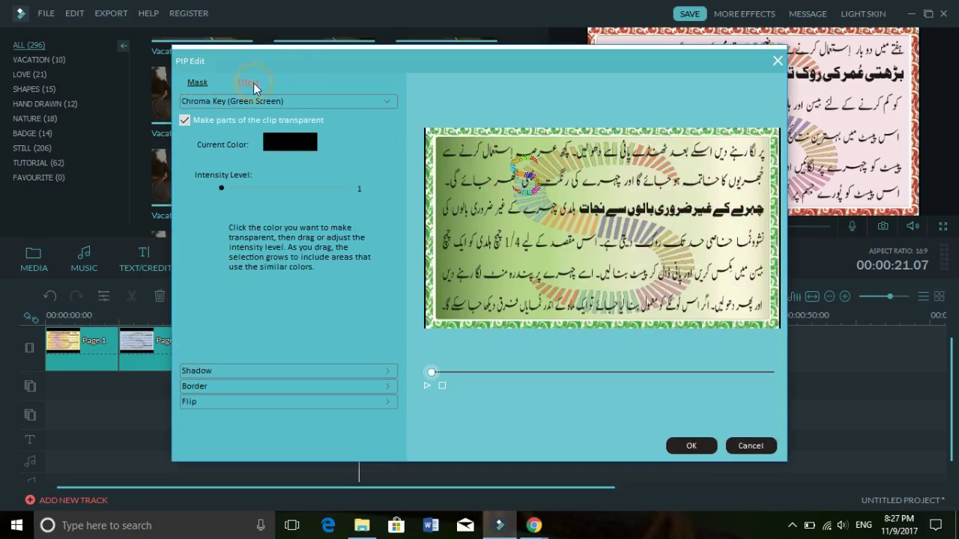
pyautogui.click(208, 85)
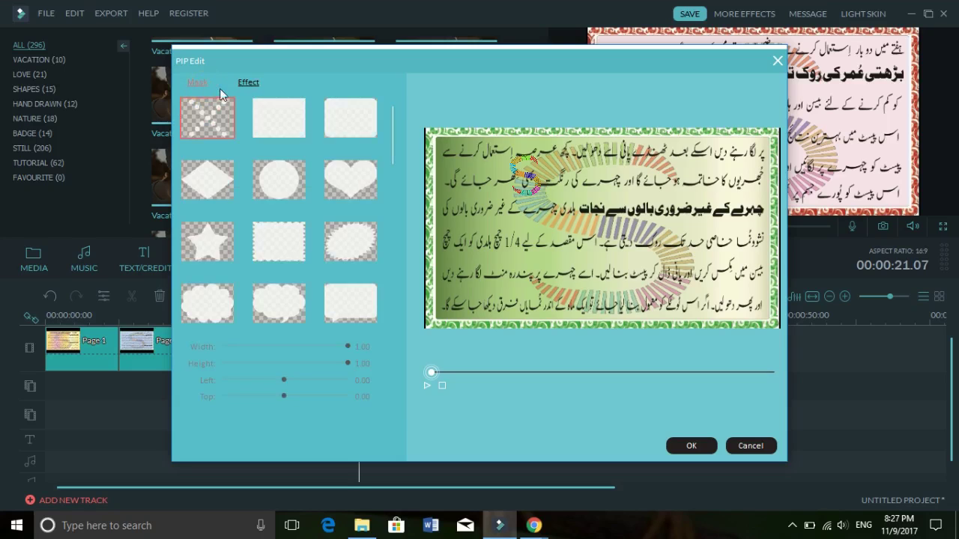
pyautogui.click(250, 83)
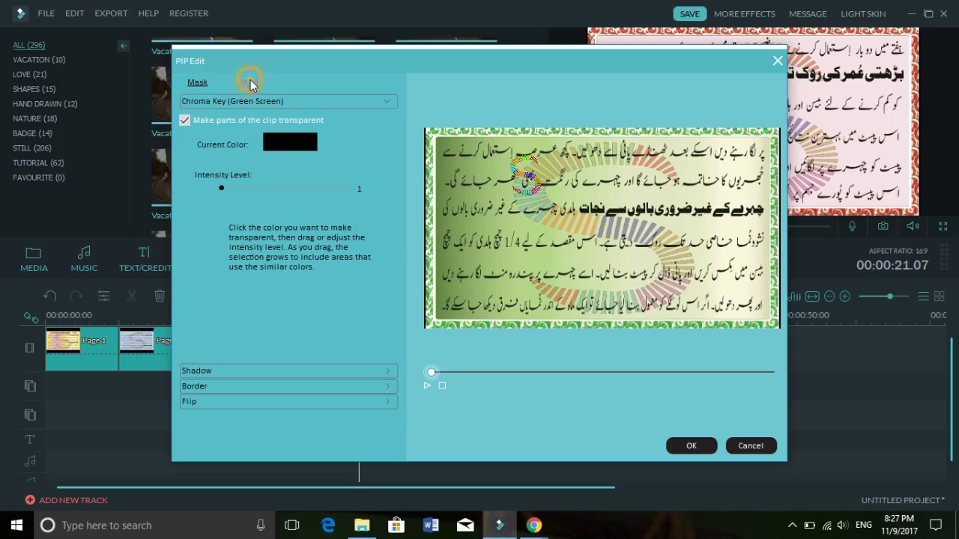
pyautogui.click(752, 446)
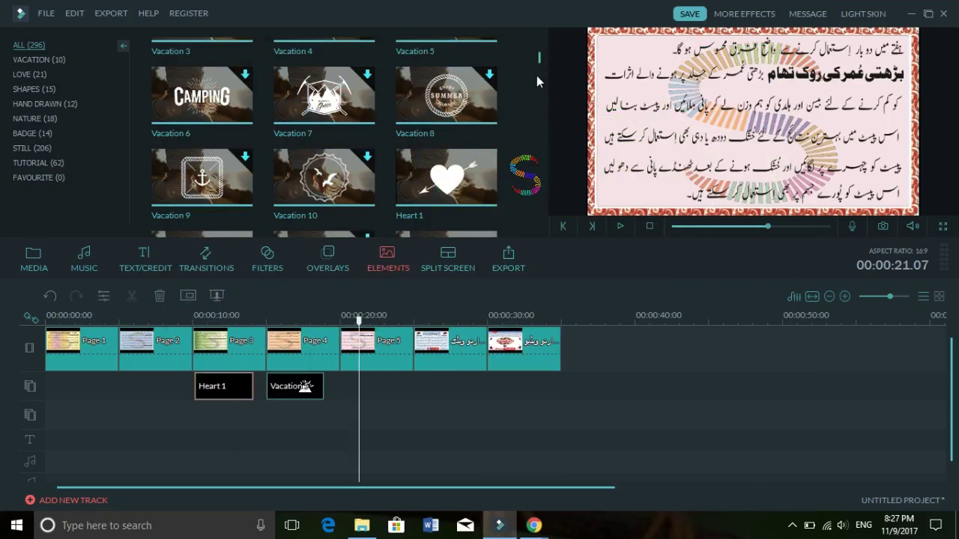
# Step: Add the Love 4 element to the overlay track at 00:00:21.07 over the Page 5 clip and play it back
pyautogui.moveTo(540, 60); pyautogui.dragTo(542, 67)
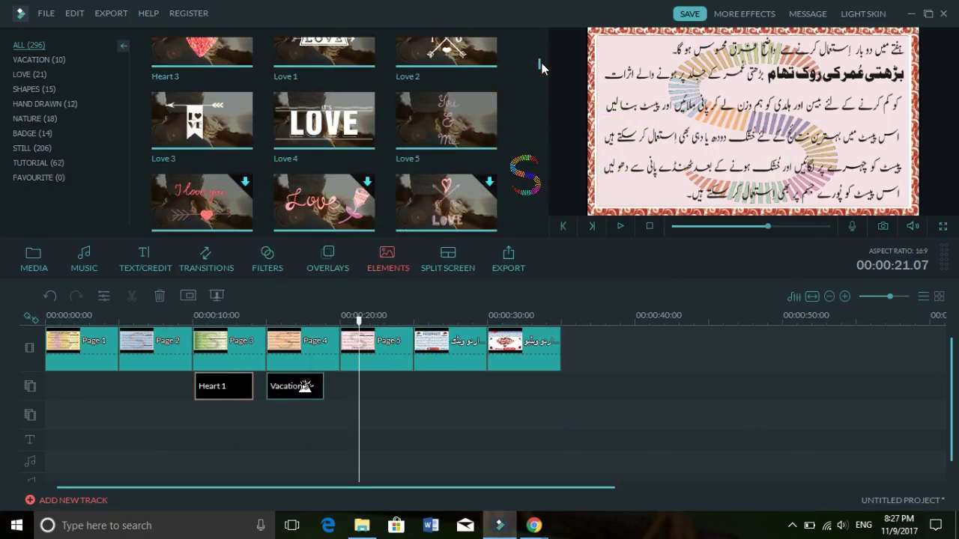
pyautogui.click(330, 124)
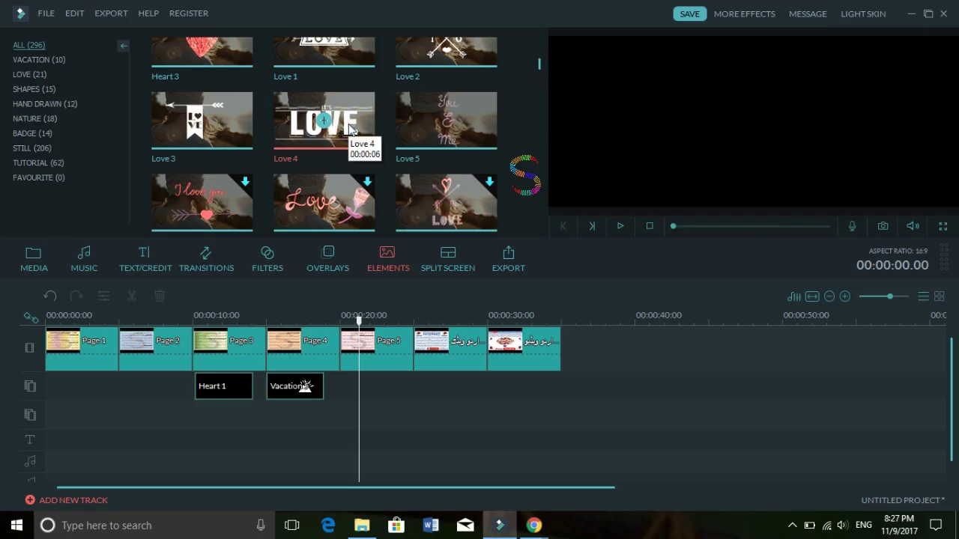
pyautogui.click(324, 119)
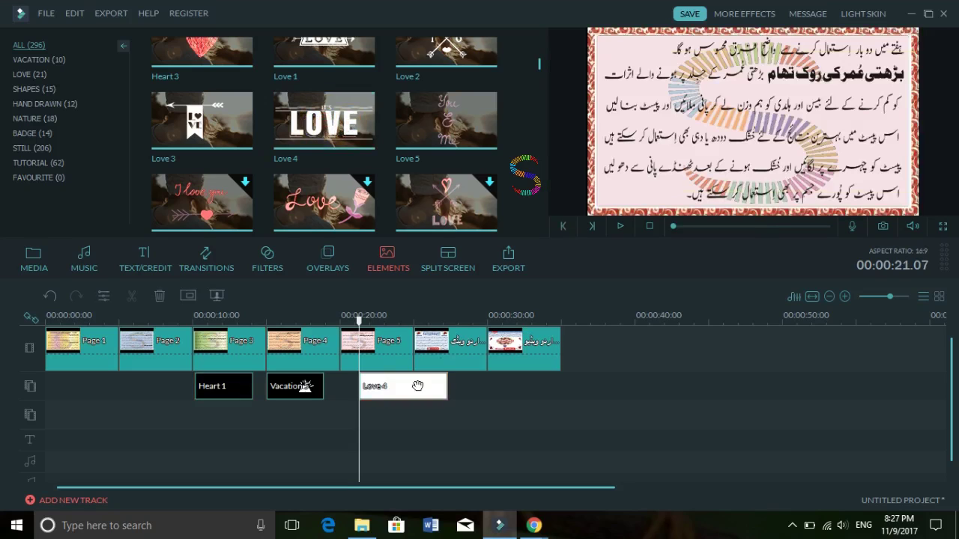
pyautogui.click(618, 227)
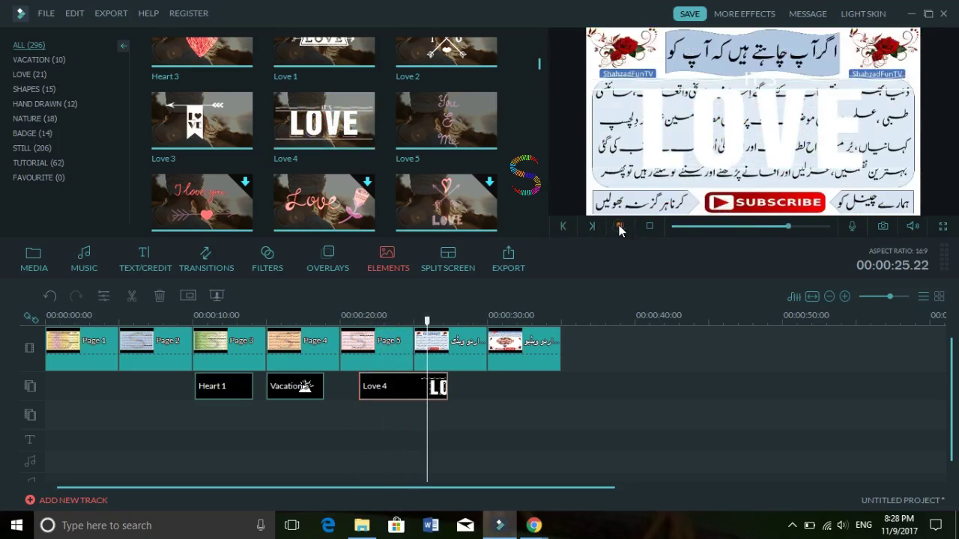
pyautogui.click(619, 228)
# Step: Set the Love 4 element's audio volume to 104 and its fade-in to 2.56 s, keeping the fade-out at 0.00 s
pyautogui.doubleClick(390, 397)
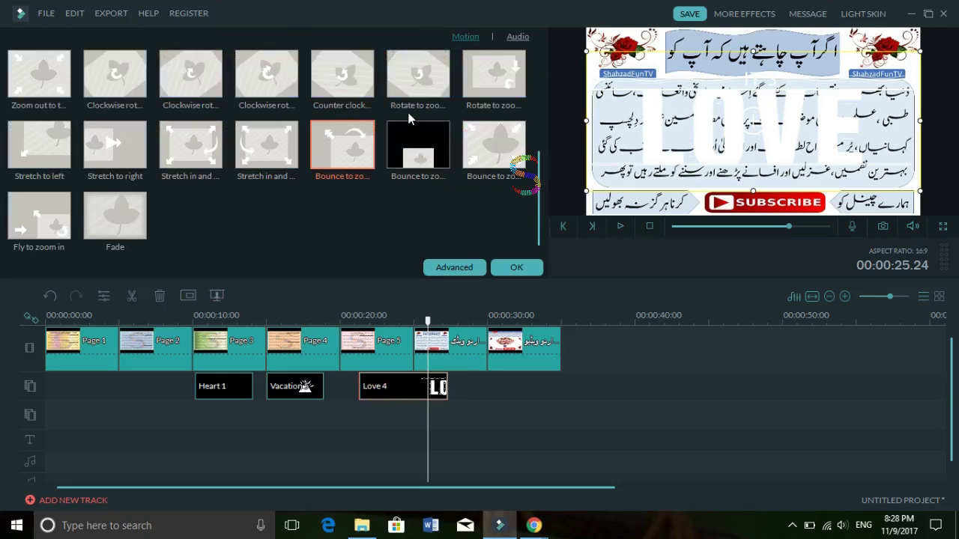
pyautogui.click(518, 39)
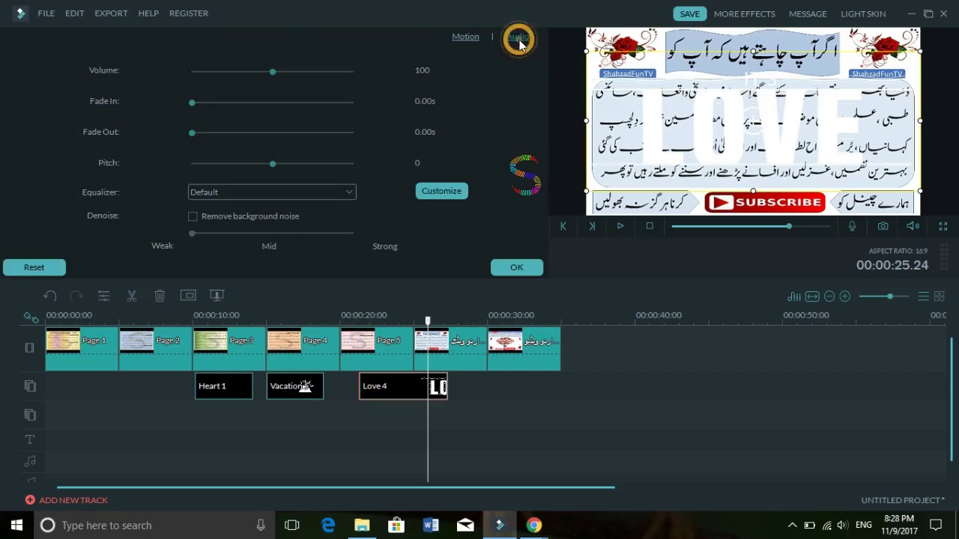
pyautogui.click(464, 38)
pyautogui.click(515, 38)
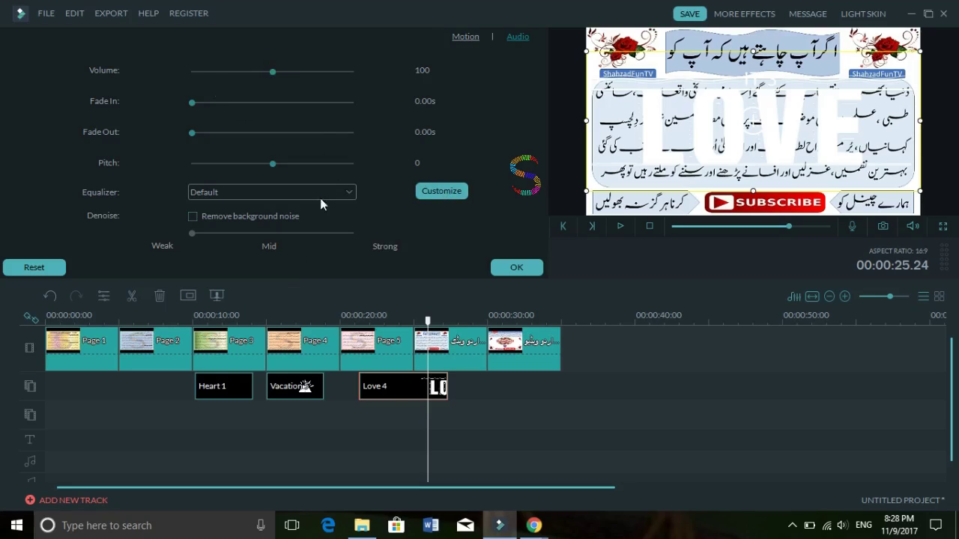
pyautogui.moveTo(275, 73)
pyautogui.mouseDown()
pyautogui.moveTo(308, 76)
pyautogui.moveTo(276, 73)
pyautogui.mouseUp()
pyautogui.moveTo(192, 103); pyautogui.dragTo(275, 122)
pyautogui.moveTo(191, 132); pyautogui.dragTo(281, 165)
pyautogui.moveTo(278, 135); pyautogui.dragTo(176, 138)
pyautogui.moveTo(273, 164)
pyautogui.mouseDown()
pyautogui.moveTo(298, 173)
pyautogui.moveTo(223, 175)
pyautogui.moveTo(272, 182)
pyautogui.mouseUp()
# Step: Try background noise removal on the Love 4 element's audio and switch it back off
pyautogui.click(219, 217)
pyautogui.click(220, 217)
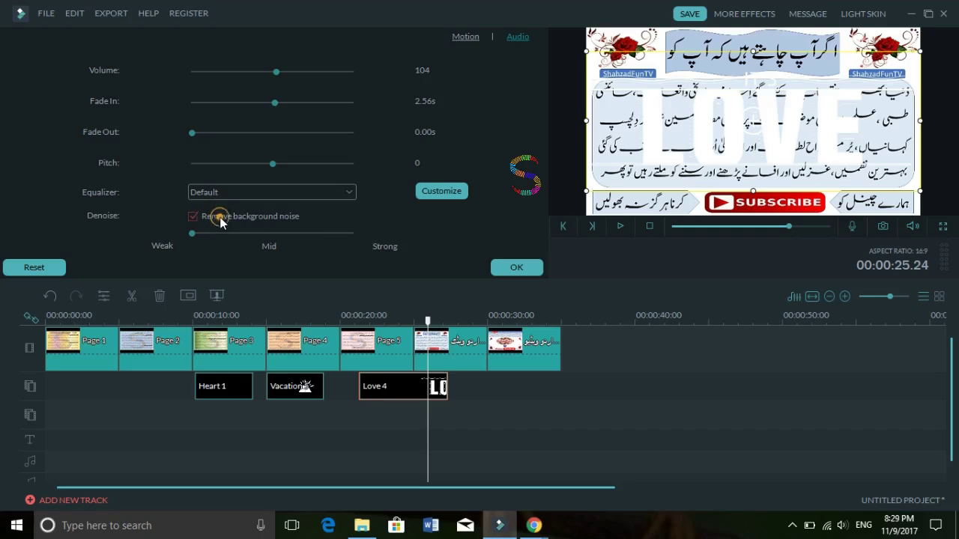
pyautogui.click(220, 217)
# Step: Try a custom equalizer for Love 4 with 63 at 9.00, 125 at 8.28, 250 at 10.44 and 1K at 9.72, and discard it
pyautogui.click(436, 192)
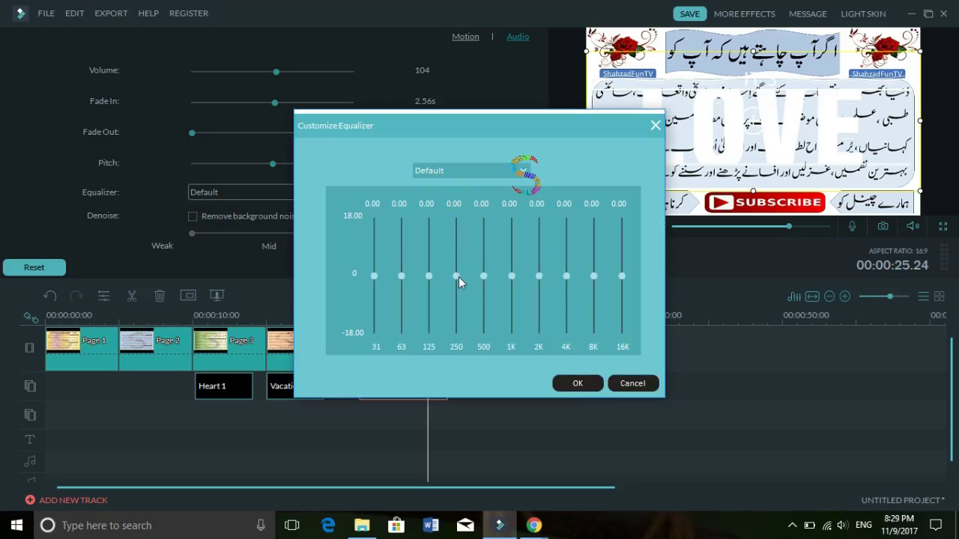
pyautogui.moveTo(457, 275); pyautogui.dragTo(461, 242)
pyautogui.moveTo(428, 278); pyautogui.dragTo(402, 247)
pyautogui.moveTo(511, 277); pyautogui.dragTo(512, 247)
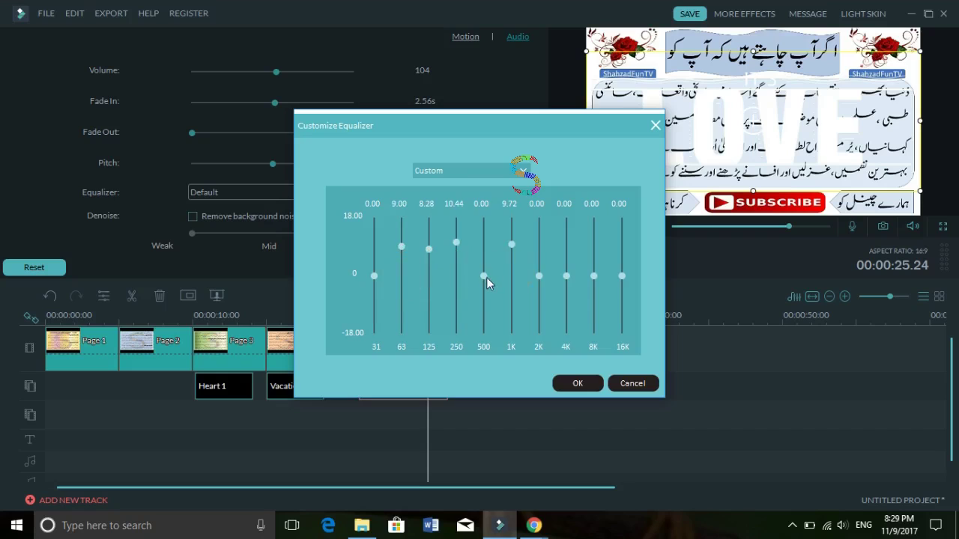
pyautogui.moveTo(487, 278); pyautogui.dragTo(487, 244)
pyautogui.moveTo(567, 277); pyautogui.dragTo(543, 255)
pyautogui.click(633, 383)
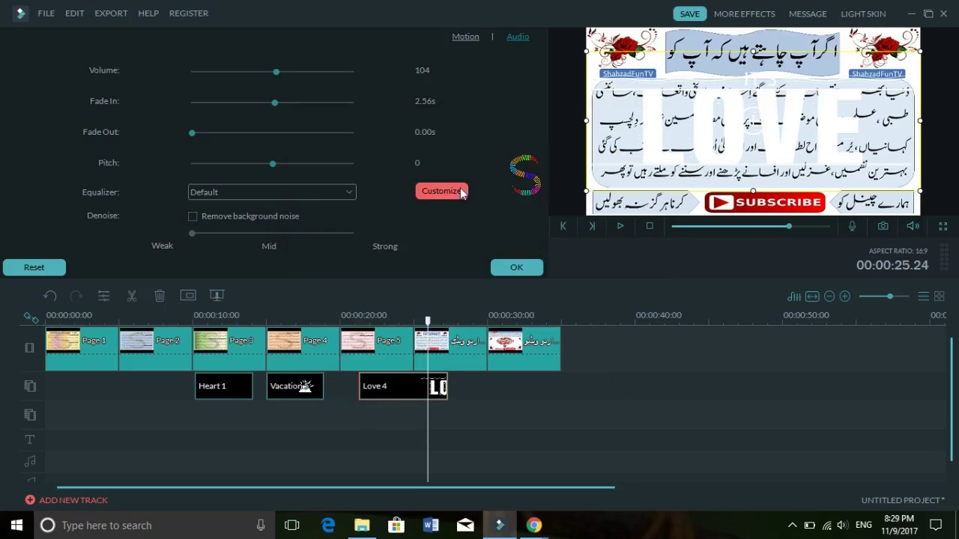
# Step: Confirm the Love 4 element's audio settings and recheck its motion settings without changing them
pyautogui.click(519, 267)
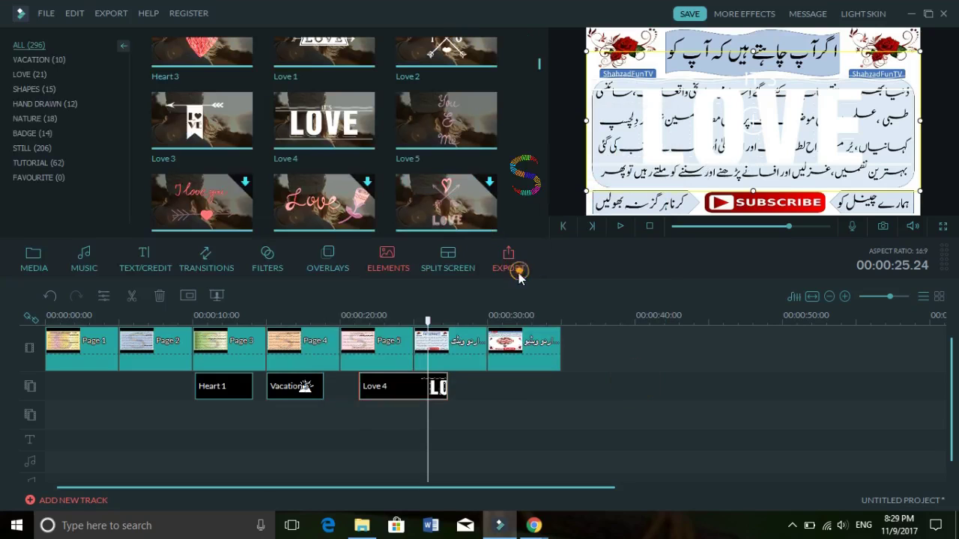
pyautogui.doubleClick(380, 391)
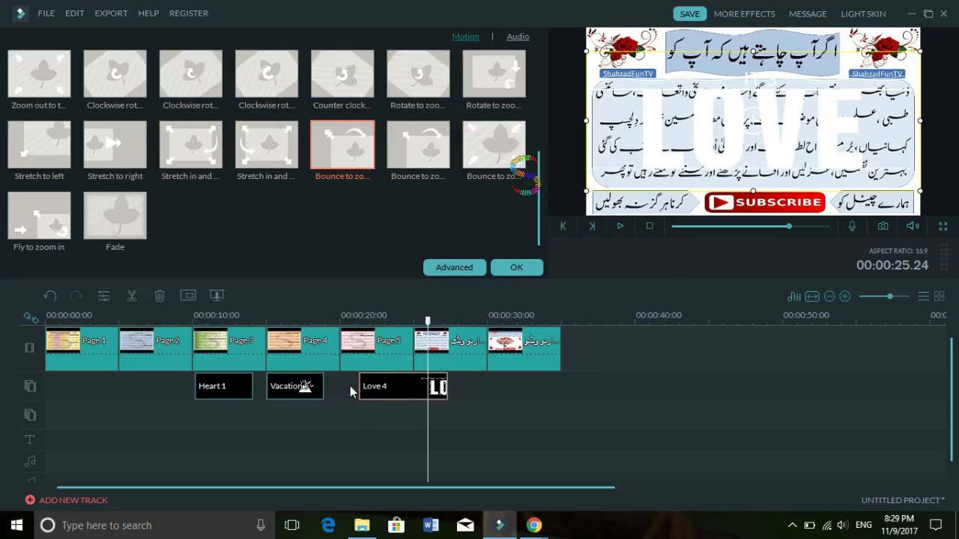
pyautogui.click(516, 269)
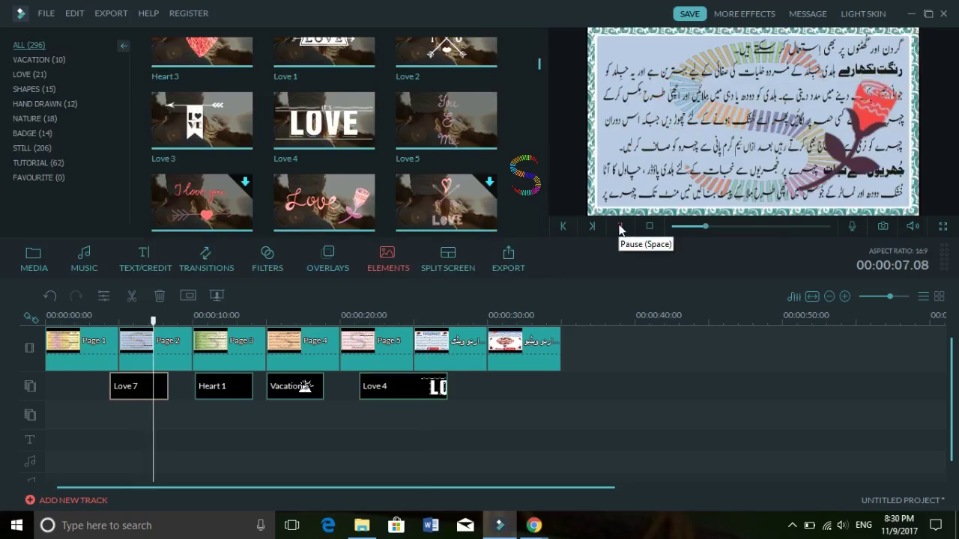
# Step: Play back the Love 7 element from 00:00:04.03, shortly before the Page 2 clip, and stop near the Page 3 clip
pyautogui.click(620, 227)
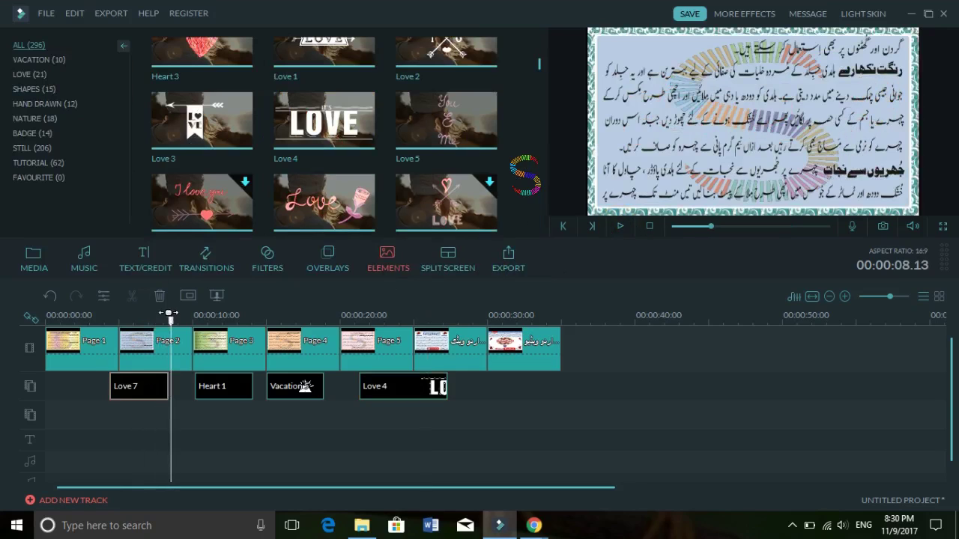
pyautogui.moveTo(167, 321); pyautogui.dragTo(105, 322)
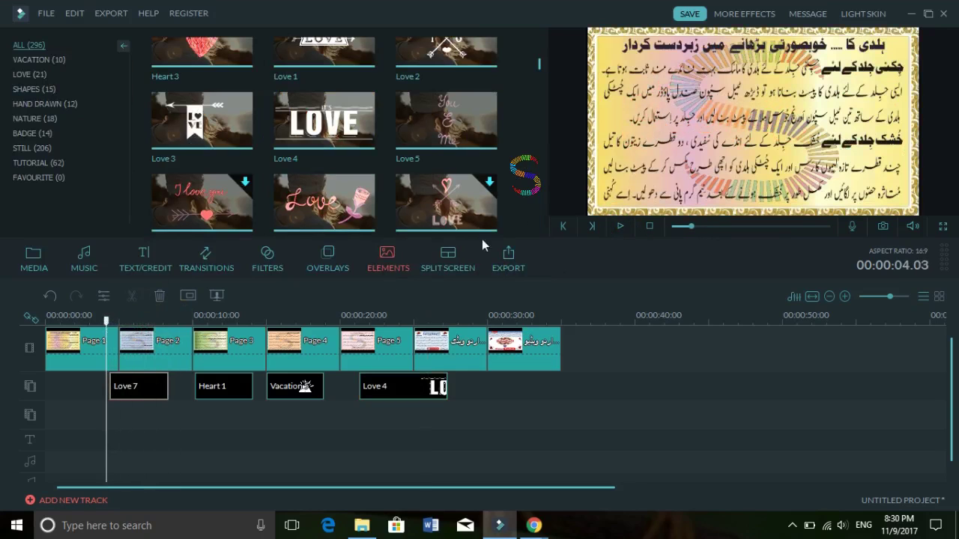
pyautogui.click(621, 227)
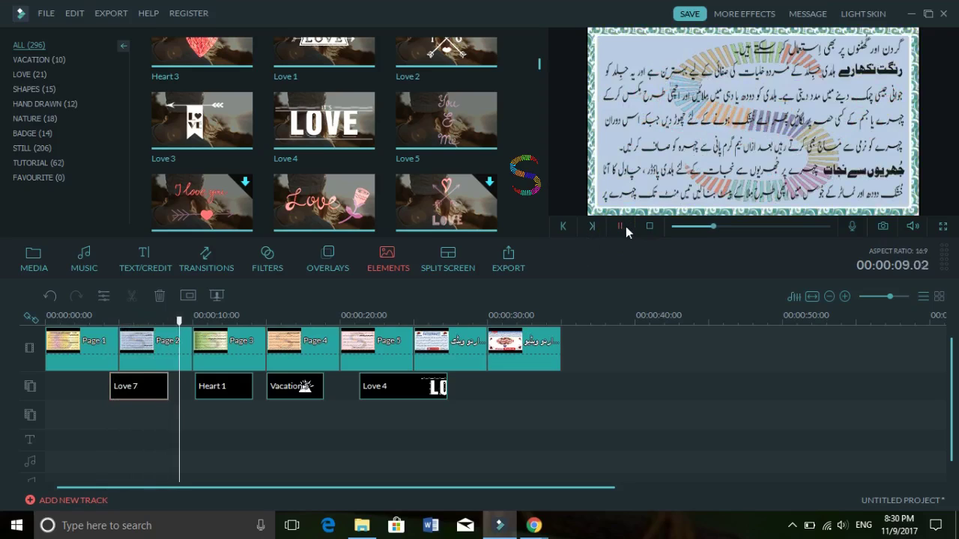
pyautogui.click(617, 227)
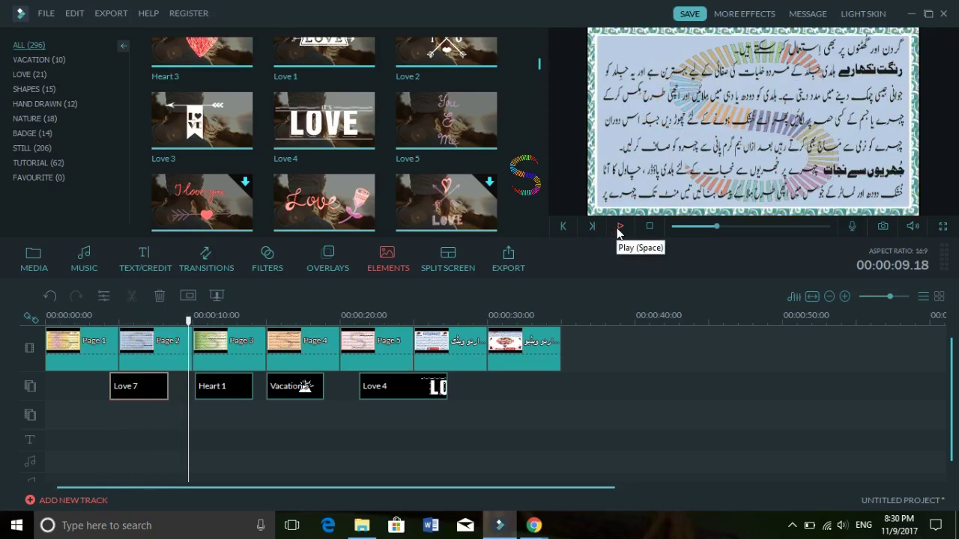